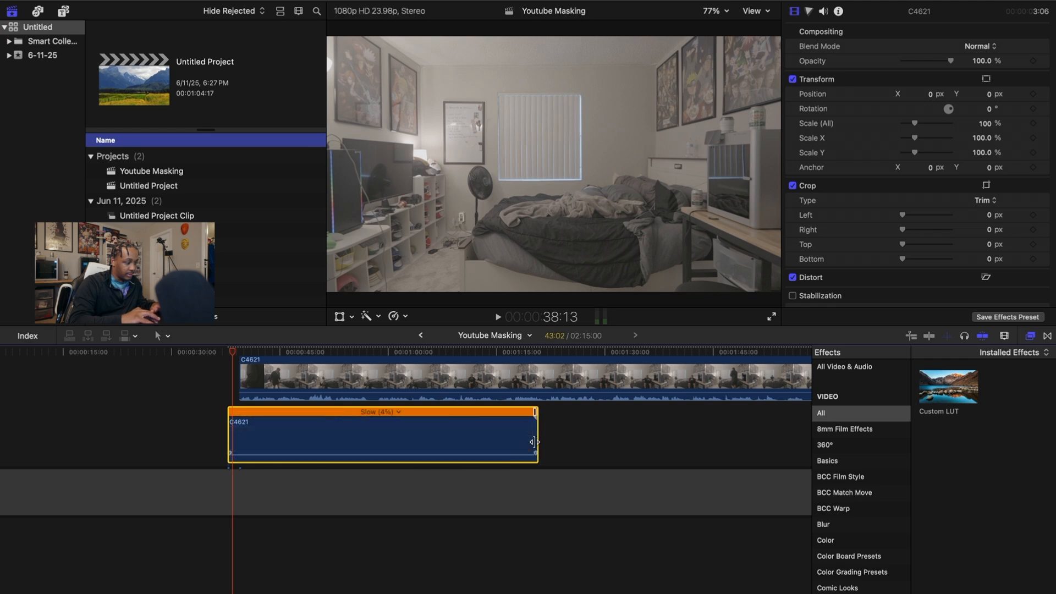
Retime the lower bedroom clip to Slow (2%) by dragging its retime handle
{"action": "left_click_drag", "start_coordinate": [263, 444], "coordinate": [104, 502]}
{"action": "left_click_drag", "start_coordinate": [192, 414], "coordinate": [358, 413]}
{"action": "left_click", "coordinate": [23, 393]}
{"action": "key", "text": "super+minus"}
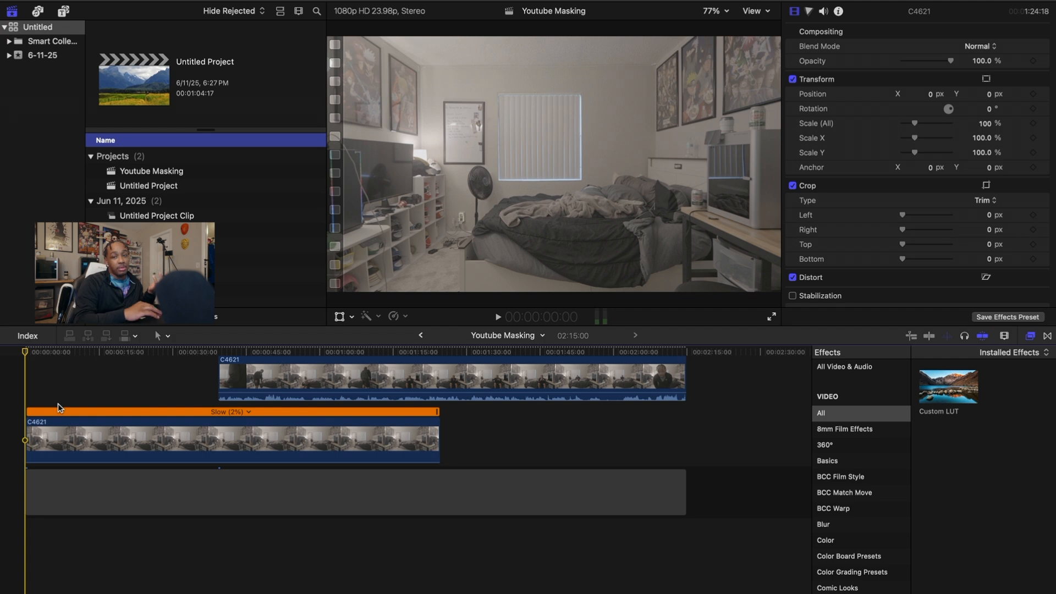
Slide the upper C4621 copy earlier in the timeline and scrub the playhead to about 17s
{"action": "scroll", "coordinate": [149, 385], "scroll_direction": "up", "scroll_amount": 3}
{"action": "left_click_drag", "start_coordinate": [253, 405], "coordinate": [136, 404]}
{"action": "left_click", "coordinate": [25, 356]}
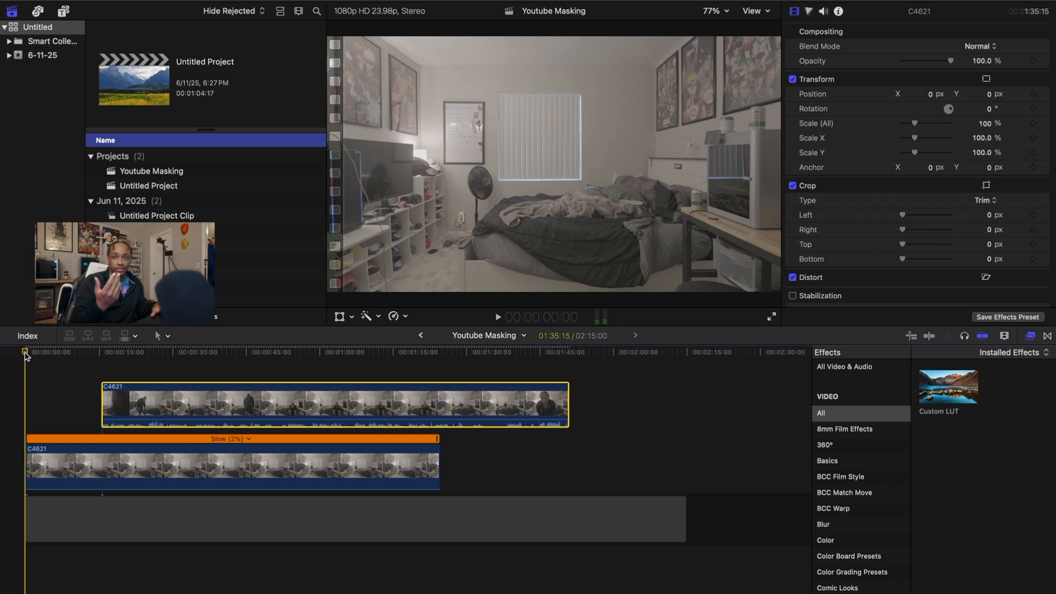
{"action": "left_click_drag", "start_coordinate": [32, 357], "coordinate": [161, 374]}
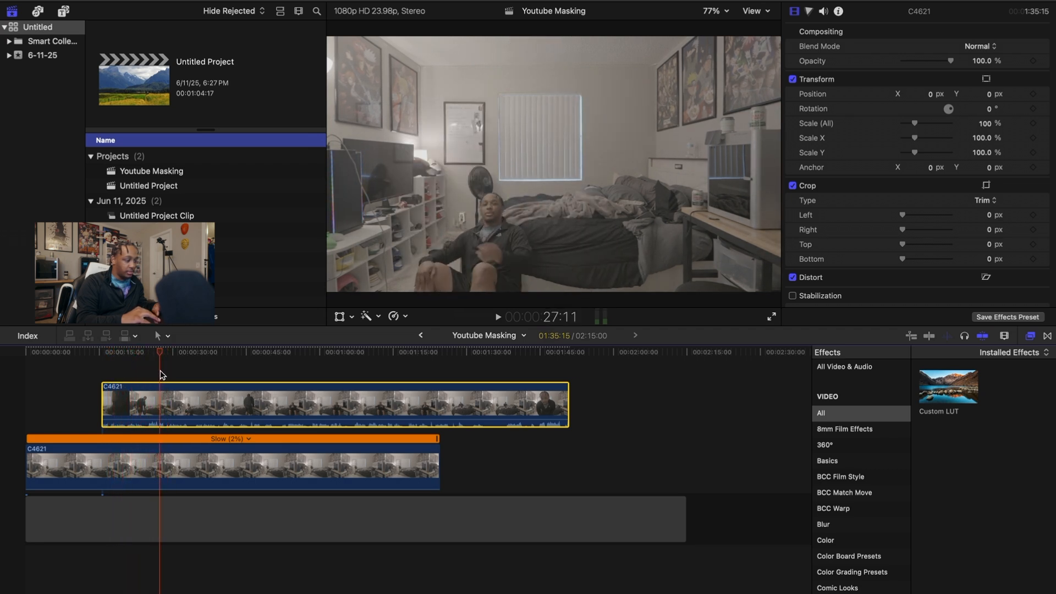
Trim the upper clip's start, blade it, and move the short left piece to the timeline start
{"action": "key", "text": "alt+bracketleft"}
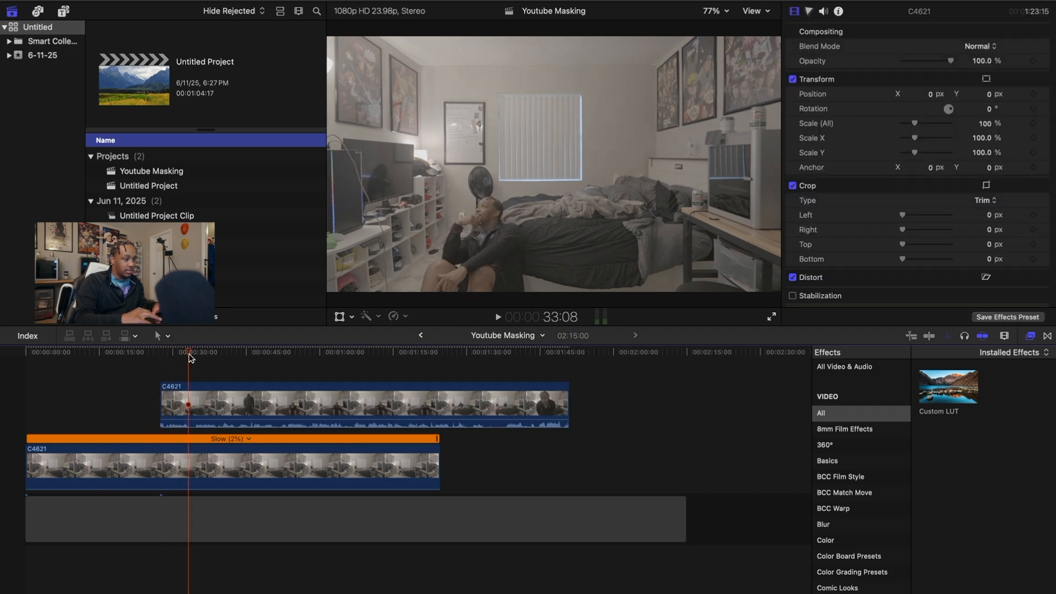
{"action": "left_click", "coordinate": [195, 401]}
{"action": "key", "text": "super+b"}
{"action": "left_click_drag", "start_coordinate": [181, 402], "coordinate": [47, 401]}
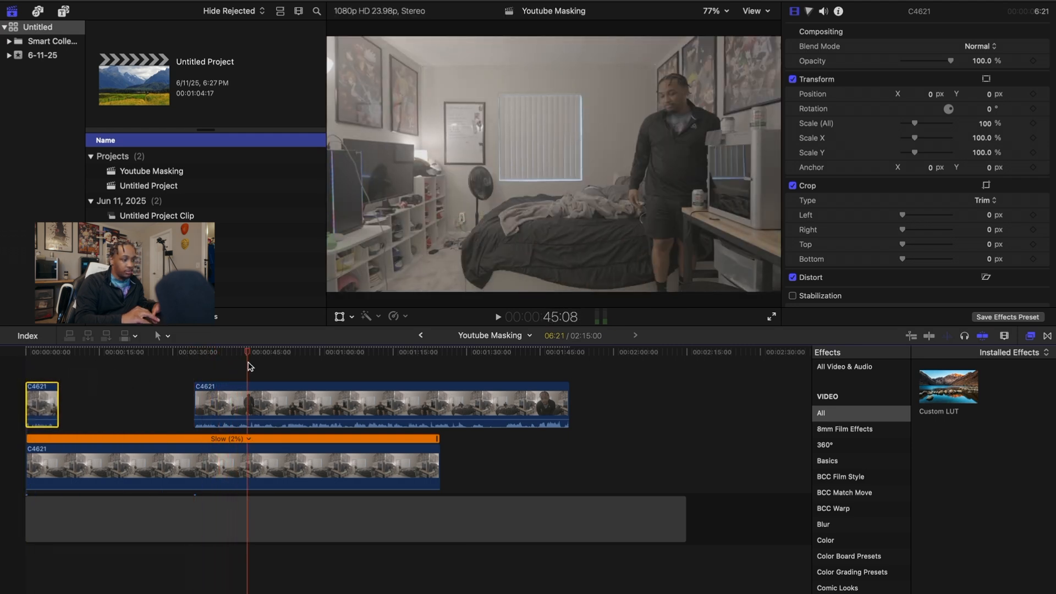
Blade the upper clip at two more points and delete the unwanted pieces
{"action": "left_click", "coordinate": [263, 404]}
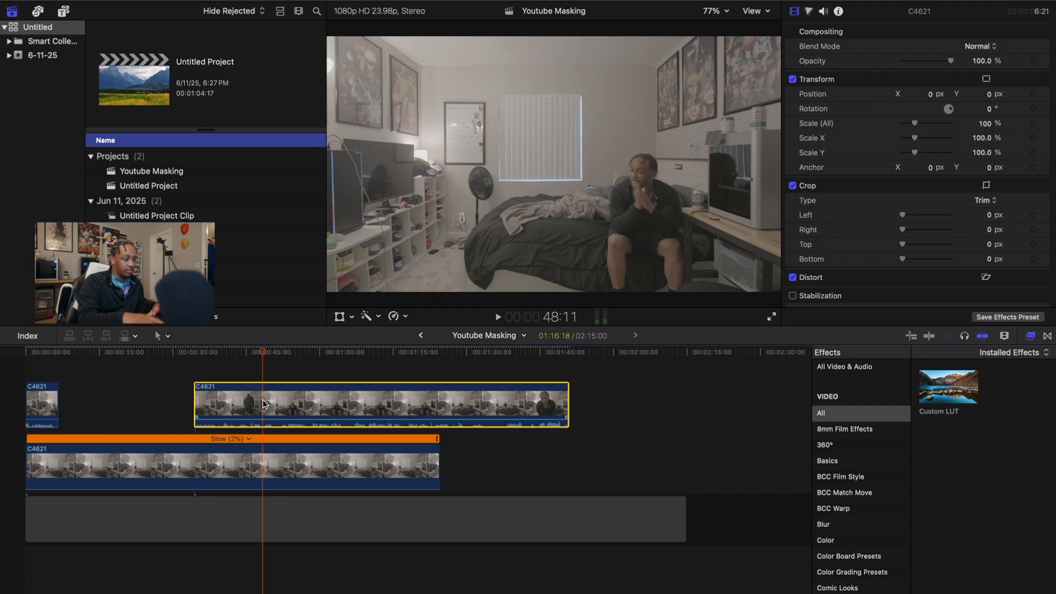
{"action": "key", "text": "super+b"}
{"action": "key", "text": "Delete"}
{"action": "left_click_drag", "start_coordinate": [264, 352], "coordinate": [461, 369]}
{"action": "left_click", "coordinate": [342, 405]}
{"action": "key", "text": "super+b"}
{"action": "left_click", "coordinate": [464, 400]}
{"action": "key", "text": "super+b"}
{"action": "key", "text": "Delete"}
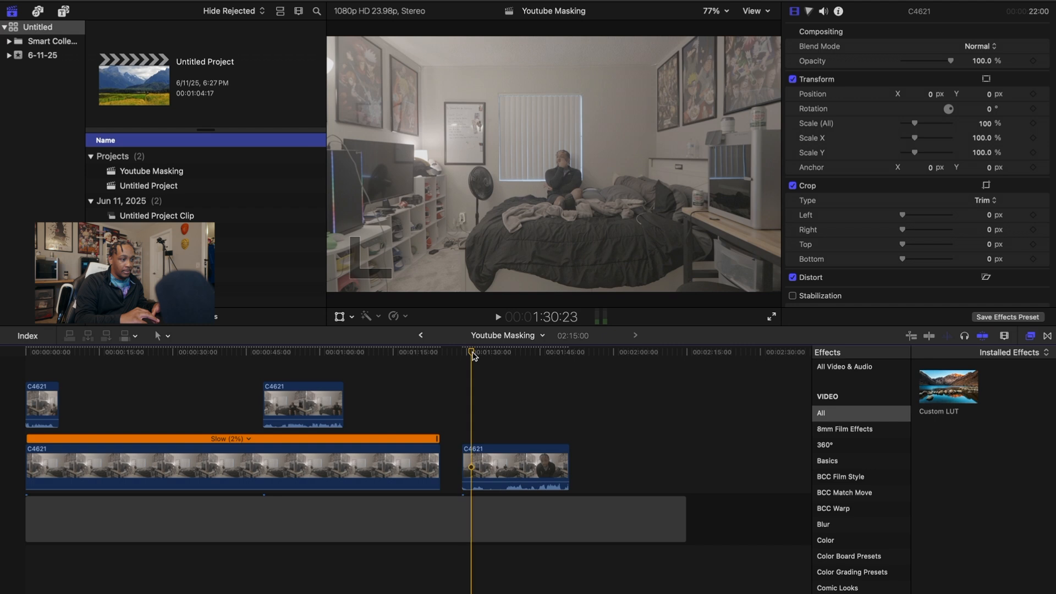
Trim the lower-lane clip, blade it at about 1:39, and lift the left piece above the middle clip
{"action": "left_click", "coordinate": [486, 465]}
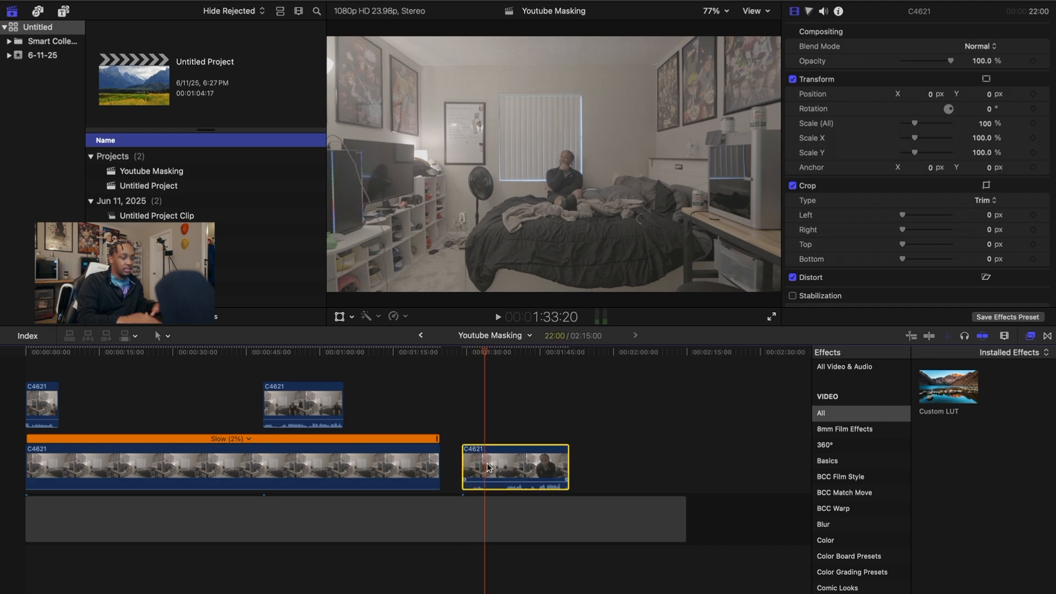
{"action": "key", "text": "alt+bracketleft"}
{"action": "left_click_drag", "start_coordinate": [494, 360], "coordinate": [509, 370]}
{"action": "left_click", "coordinate": [508, 478]}
{"action": "key", "text": "super+b"}
{"action": "left_click_drag", "start_coordinate": [502, 475], "coordinate": [267, 386]}
Slide the middle and third pieces earlier so all three sit close together above the base clip
{"action": "left_click", "coordinate": [290, 441]}
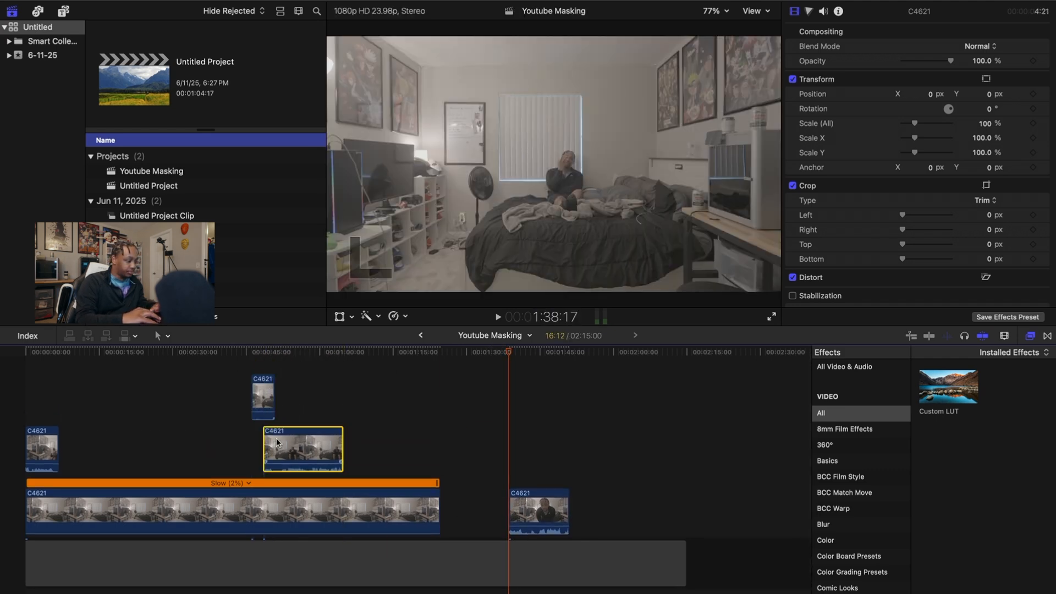
{"action": "left_click_drag", "start_coordinate": [289, 442], "coordinate": [116, 441]}
{"action": "left_click_drag", "start_coordinate": [265, 451], "coordinate": [219, 451]}
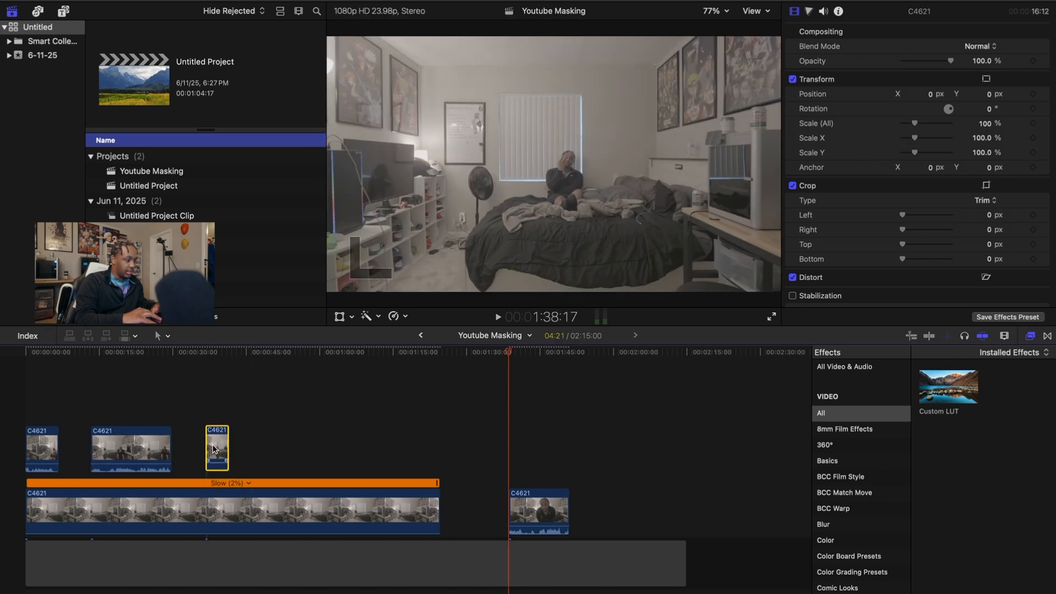
{"action": "left_click", "coordinate": [39, 416]}
{"action": "key", "text": "super+equal"}
{"action": "key", "text": "super+equal"}
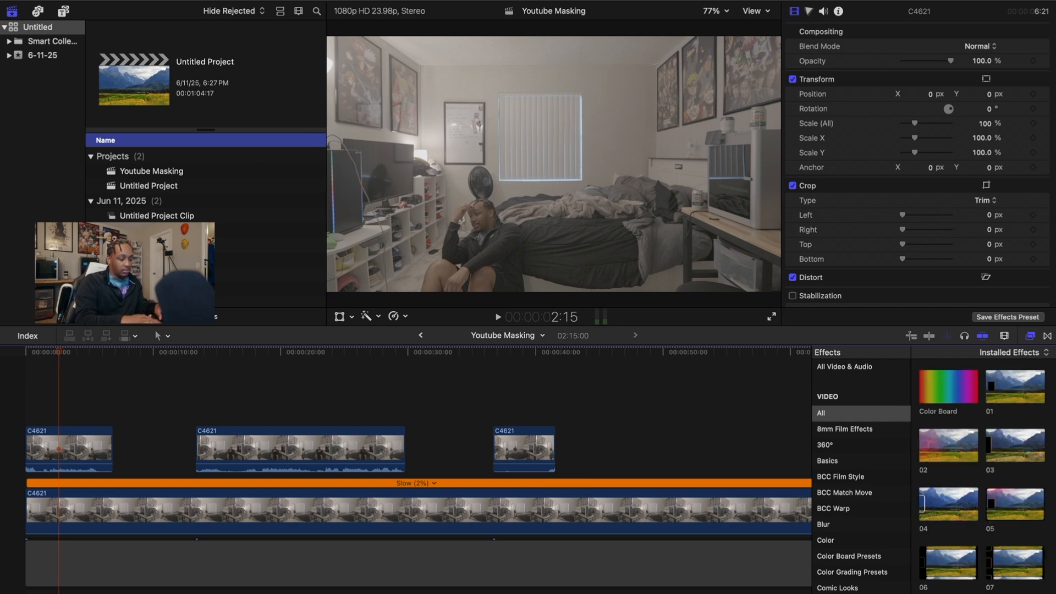
Apply Draw Mask to the first short clip and trace a closed outline around the seated man
{"action": "type", "text": "mask"}
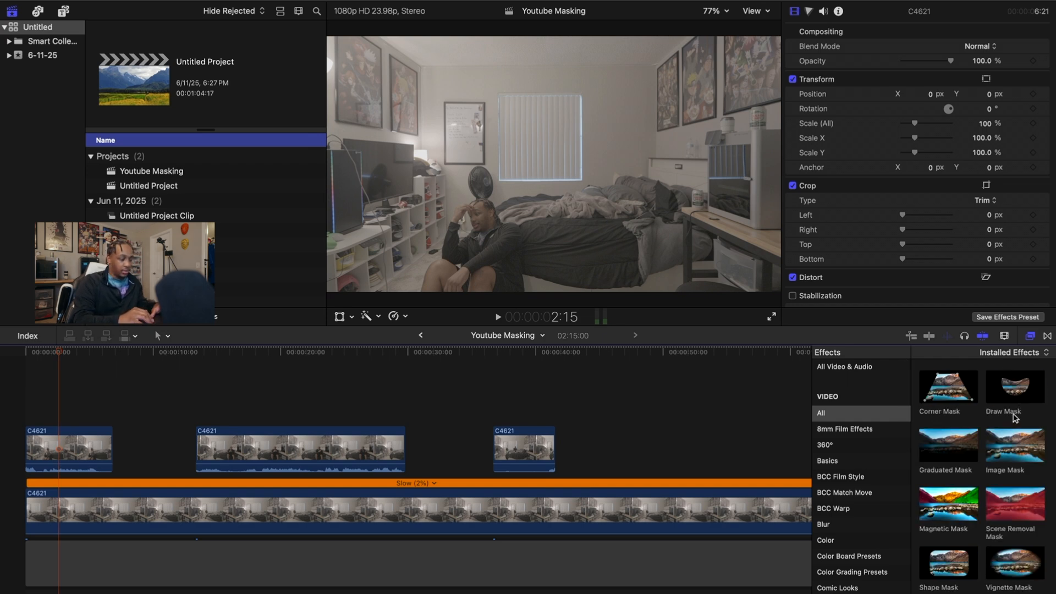
{"action": "left_click_drag", "start_coordinate": [1015, 418], "coordinate": [48, 440]}
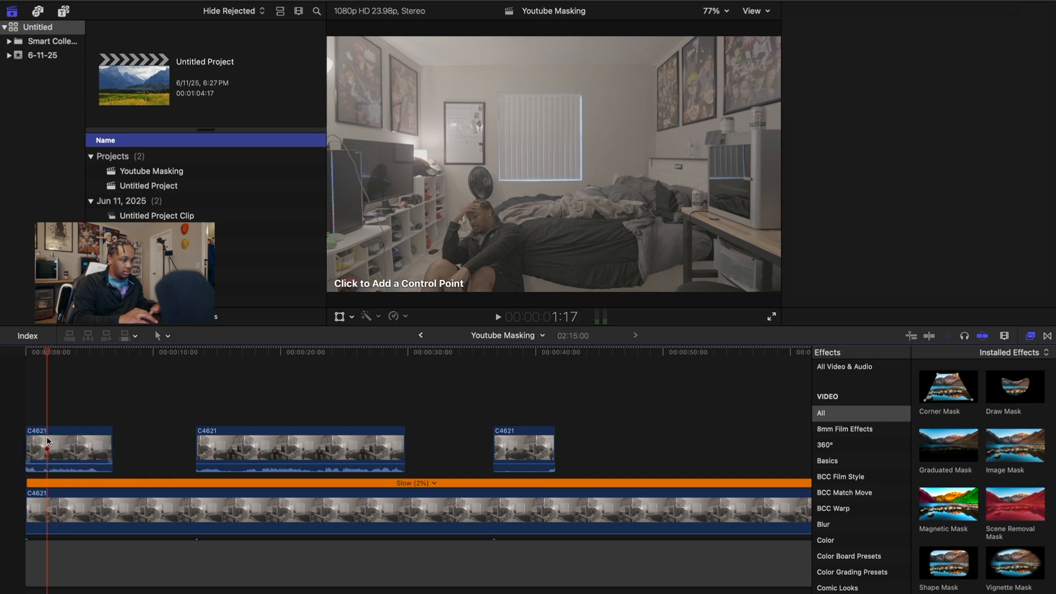
{"action": "left_click", "coordinate": [432, 195]}
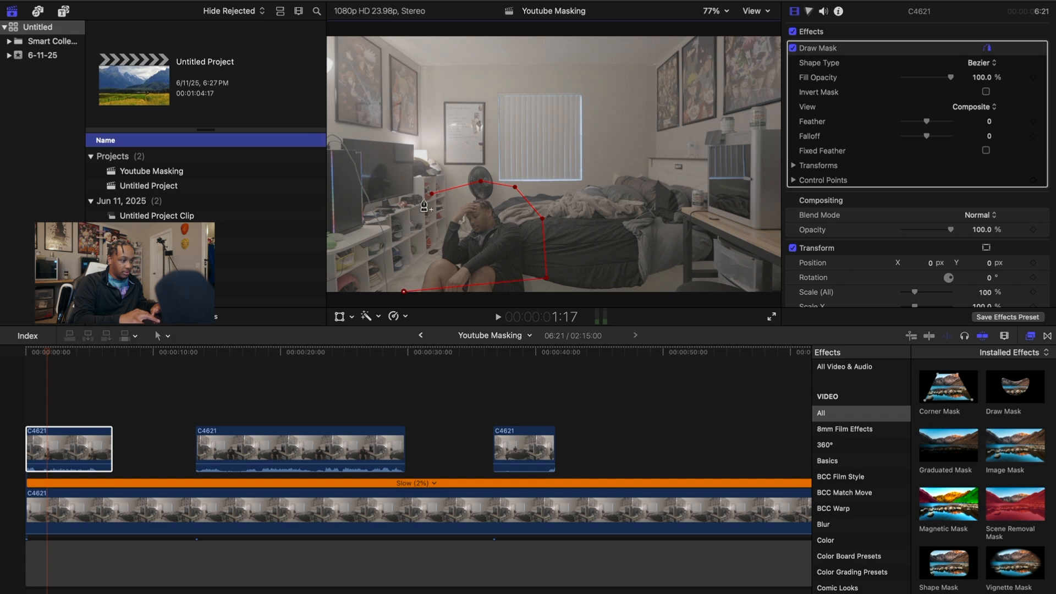
{"action": "left_click_drag", "start_coordinate": [432, 194], "coordinate": [410, 189]}
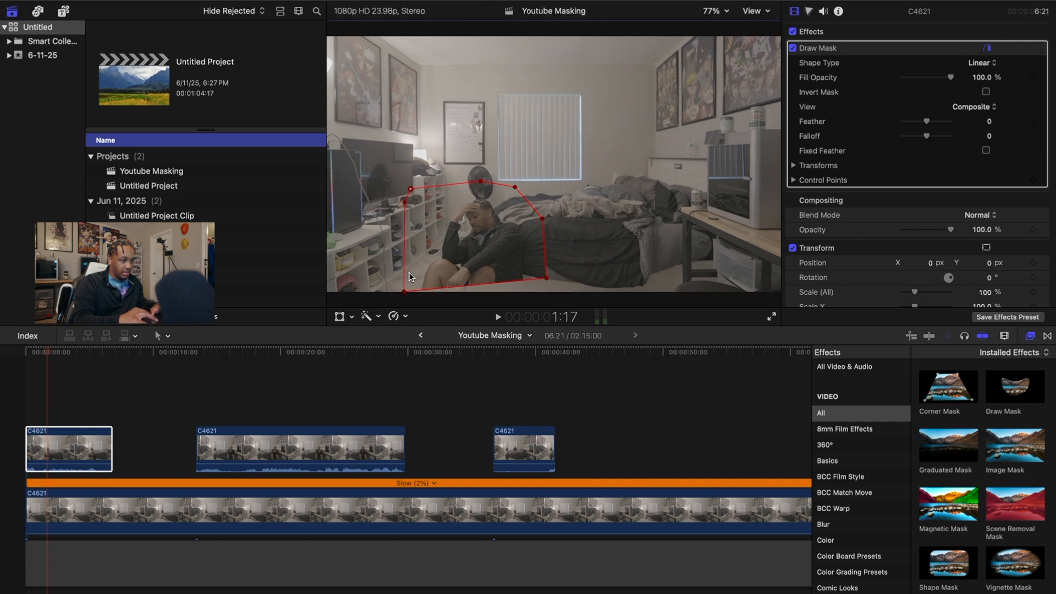
Extend the mask's bottom corners to the frame bottom, tighten its edges, and check playback
{"action": "left_click_drag", "start_coordinate": [408, 296], "coordinate": [379, 309]}
{"action": "left_click_drag", "start_coordinate": [547, 279], "coordinate": [557, 307]}
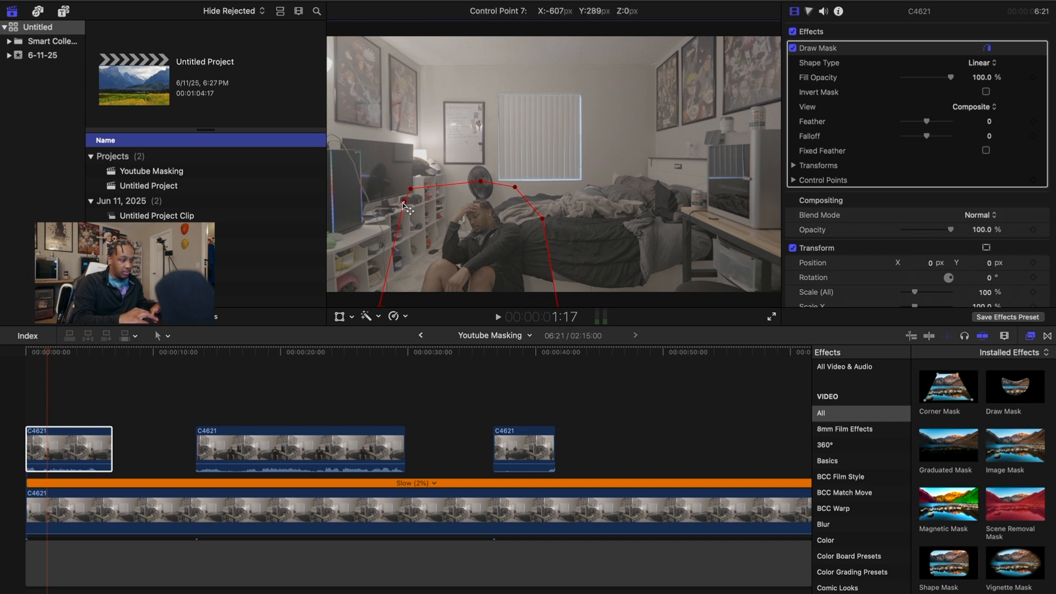
{"action": "left_click_drag", "start_coordinate": [408, 200], "coordinate": [380, 224]}
{"action": "left_click_drag", "start_coordinate": [517, 190], "coordinate": [512, 193]}
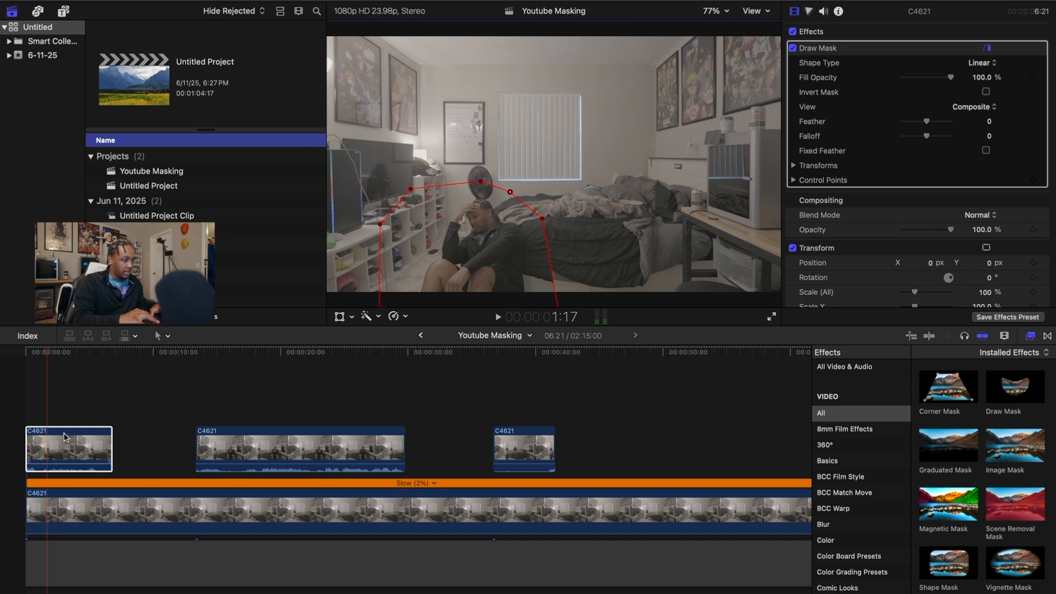
{"action": "left_click_drag", "start_coordinate": [47, 359], "coordinate": [15, 363]}
{"action": "key", "text": "space"}
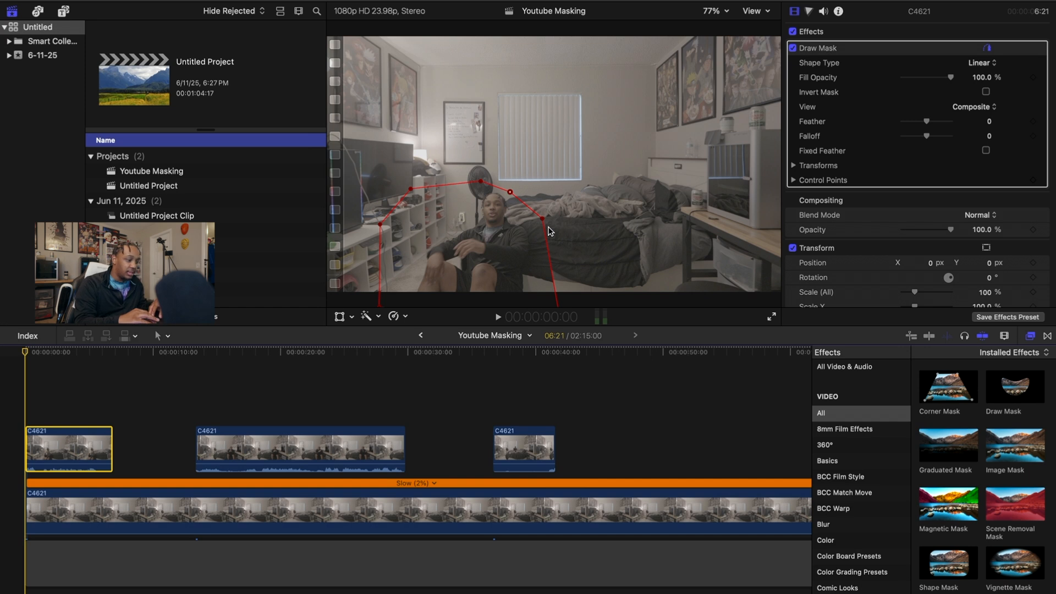
{"action": "mouse_move", "coordinate": [543, 221]}
{"action": "left_mouse_down"}
{"action": "mouse_move", "coordinate": [624, 233]}
{"action": "mouse_move", "coordinate": [608, 248]}
{"action": "mouse_move", "coordinate": [502, 237]}
{"action": "mouse_move", "coordinate": [443, 262]}
{"action": "mouse_move", "coordinate": [394, 245]}
{"action": "mouse_move", "coordinate": [770, 207]}
{"action": "mouse_move", "coordinate": [553, 236]}
{"action": "mouse_move", "coordinate": [530, 216]}
{"action": "left_mouse_up"}
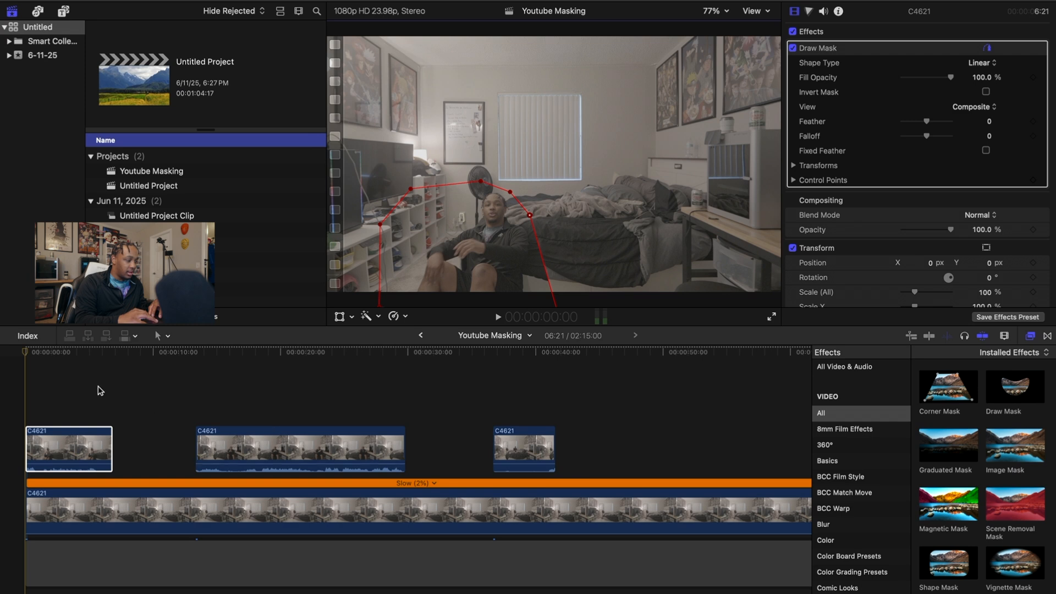
{"action": "left_click_drag", "start_coordinate": [32, 357], "coordinate": [227, 389]}
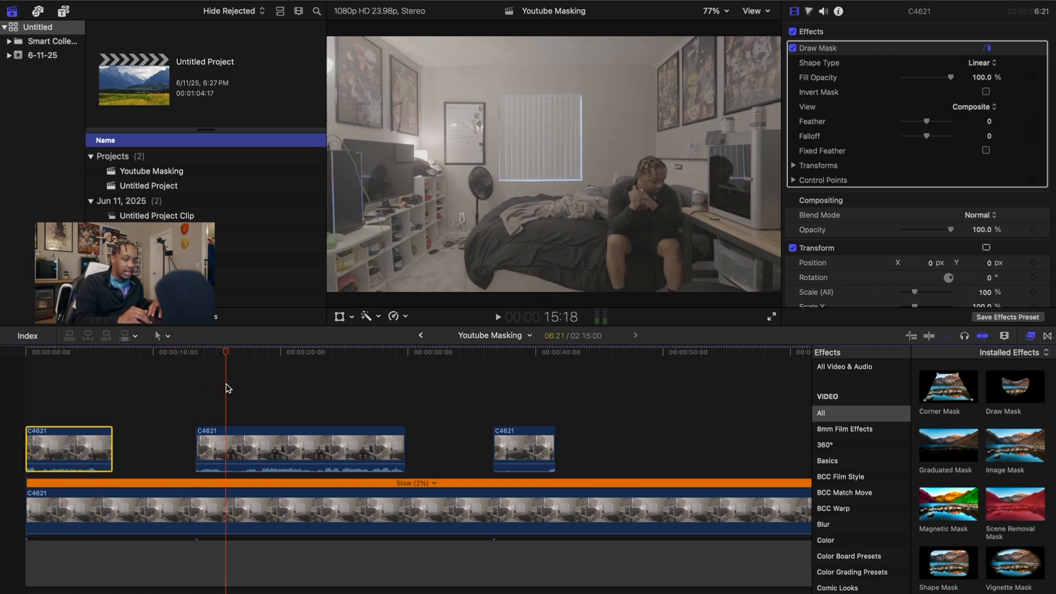
Move the middle clip to the start on a higher lane and draw a mask around the man by the desk
{"action": "left_click_drag", "start_coordinate": [231, 454], "coordinate": [61, 410]}
{"action": "mouse_move", "coordinate": [1014, 387]}
{"action": "left_mouse_down"}
{"action": "mouse_move", "coordinate": [49, 402]}
{"action": "mouse_move", "coordinate": [50, 415]}
{"action": "left_mouse_up"}
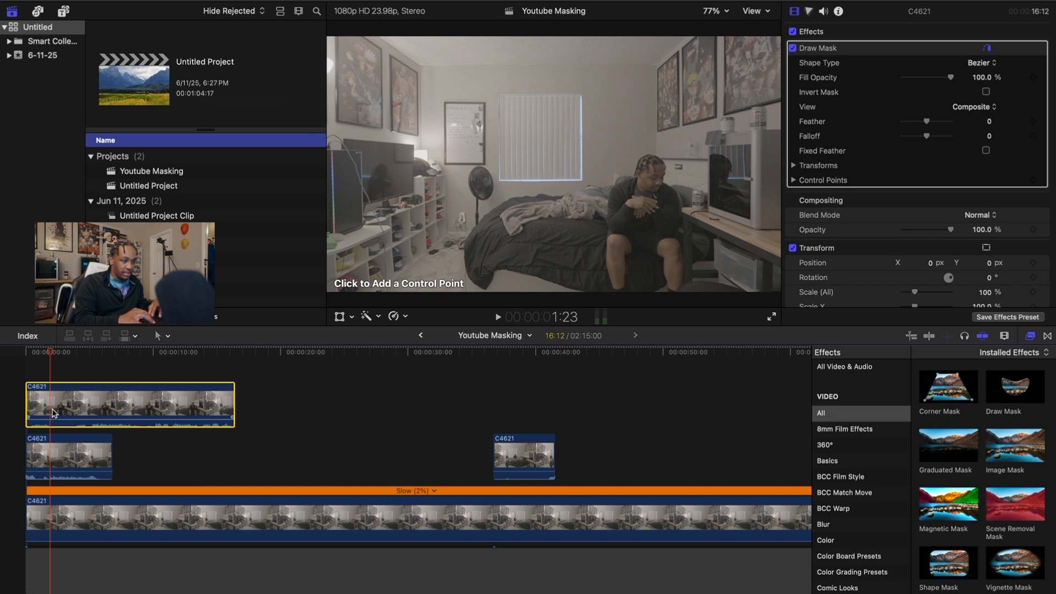
{"action": "mouse_move", "coordinate": [596, 256]}
{"action": "left_mouse_down"}
{"action": "mouse_move", "coordinate": [610, 218]}
{"action": "mouse_move", "coordinate": [594, 215]}
{"action": "left_mouse_up"}
{"action": "left_click", "coordinate": [598, 193]}
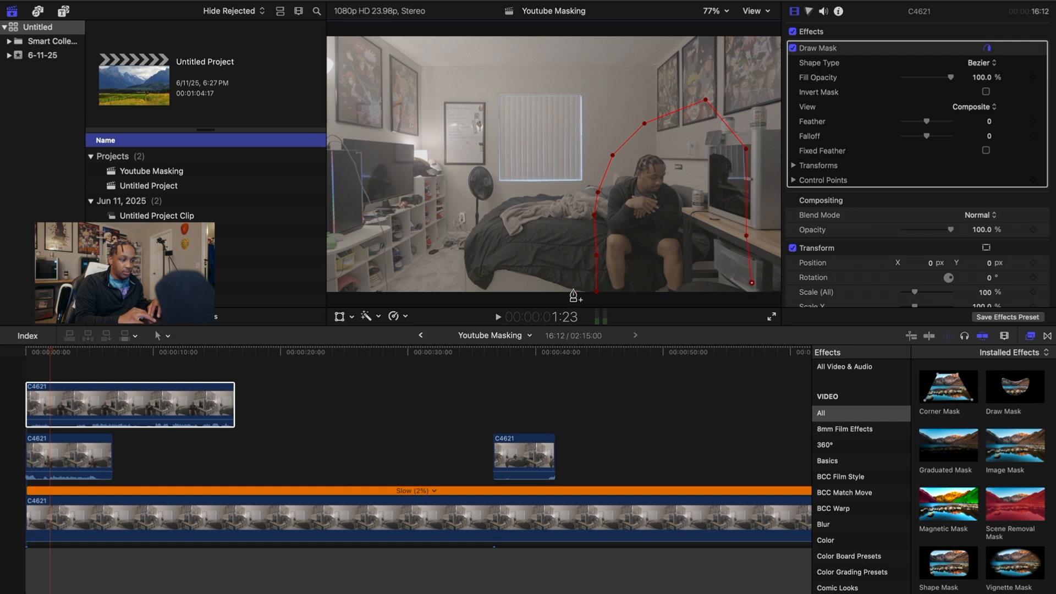
{"action": "left_click", "coordinate": [599, 301]}
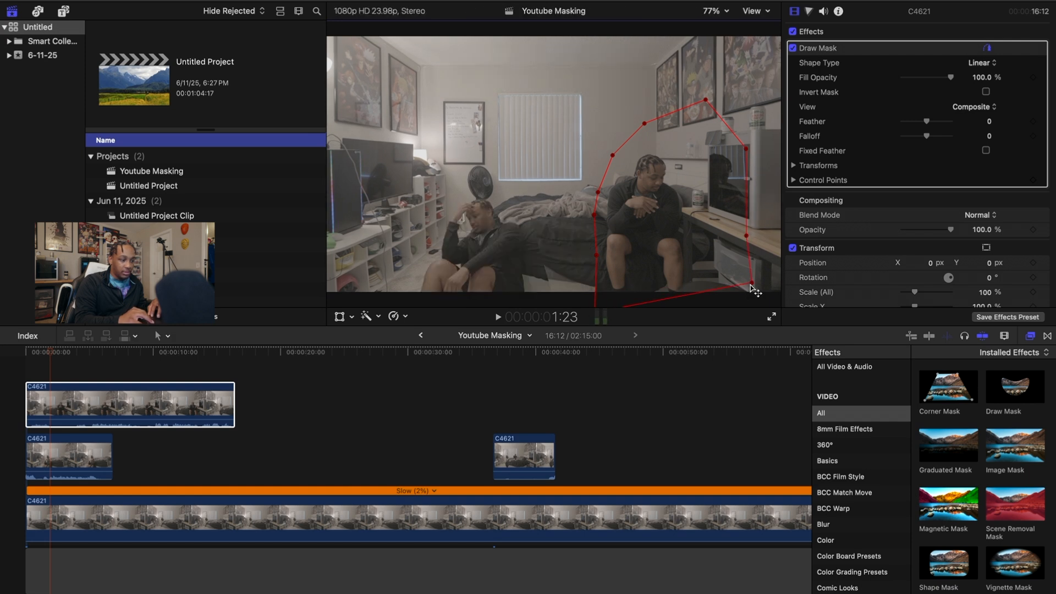
Preview both masks with sound muted, then place the short clip copy in a new top lane
{"action": "left_click", "coordinate": [28, 372]}
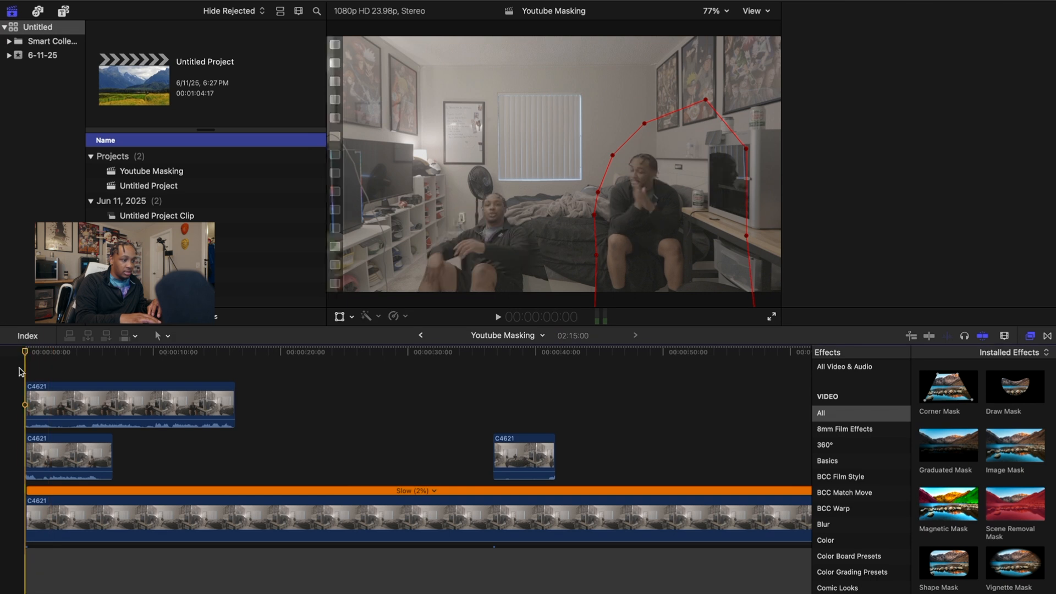
{"action": "key", "text": "XF86AudioMute"}
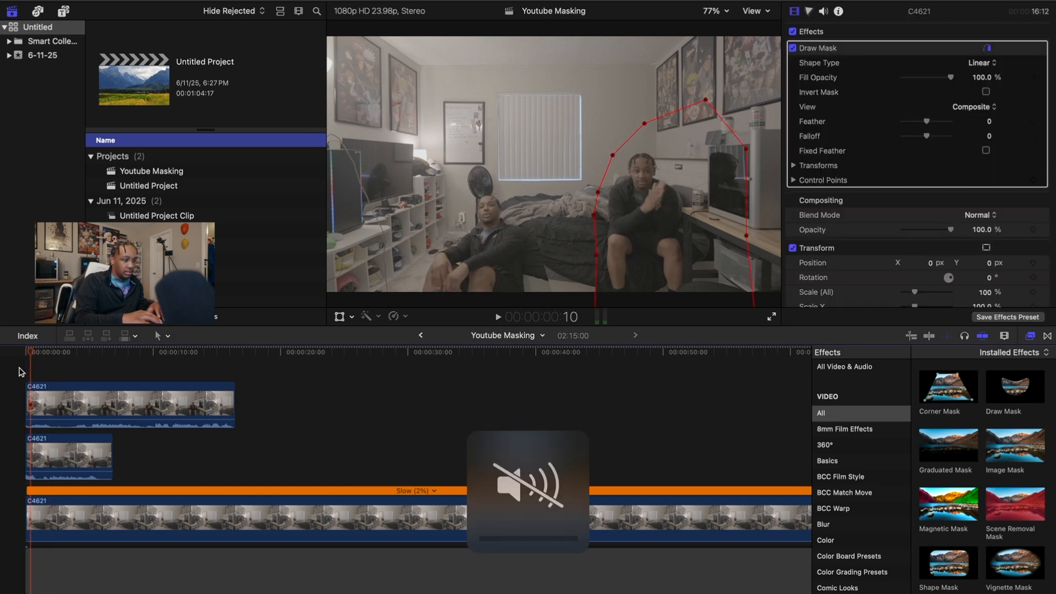
{"action": "key", "text": "space"}
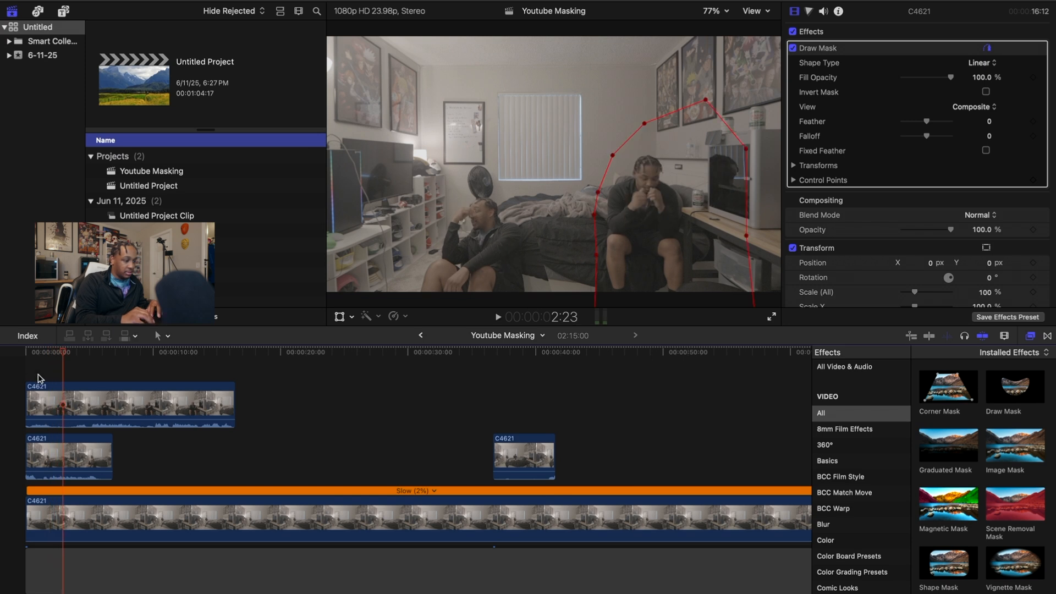
{"action": "left_click_drag", "start_coordinate": [504, 471], "coordinate": [39, 395]}
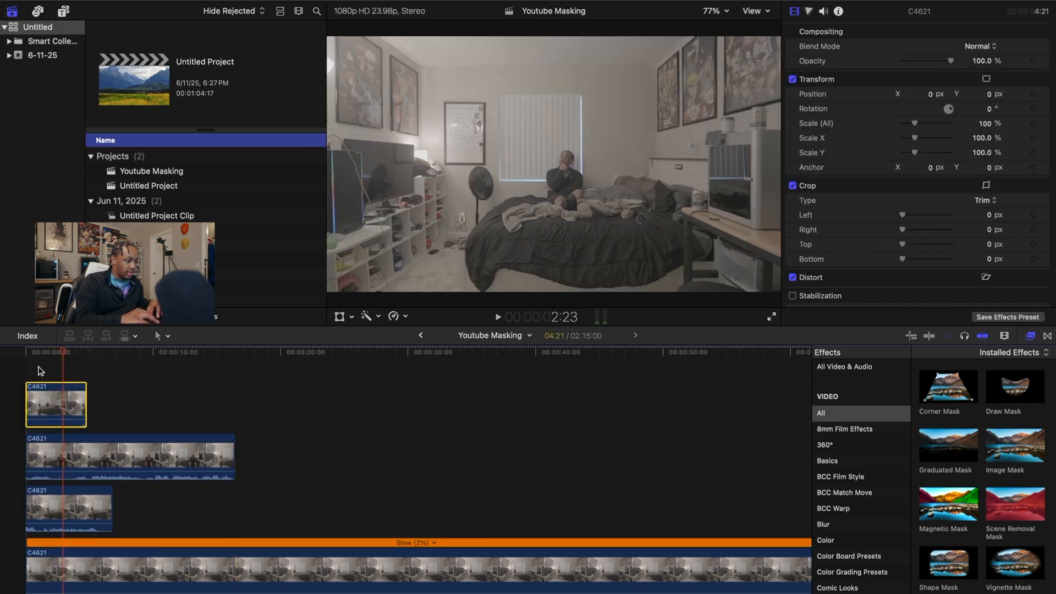
Apply Draw Mask to the top clip and outline the man on the bed
{"action": "left_click", "coordinate": [39, 395]}
{"action": "mouse_move", "coordinate": [1015, 400]}
{"action": "left_mouse_down"}
{"action": "mouse_move", "coordinate": [151, 422]}
{"action": "mouse_move", "coordinate": [41, 406]}
{"action": "left_mouse_up"}
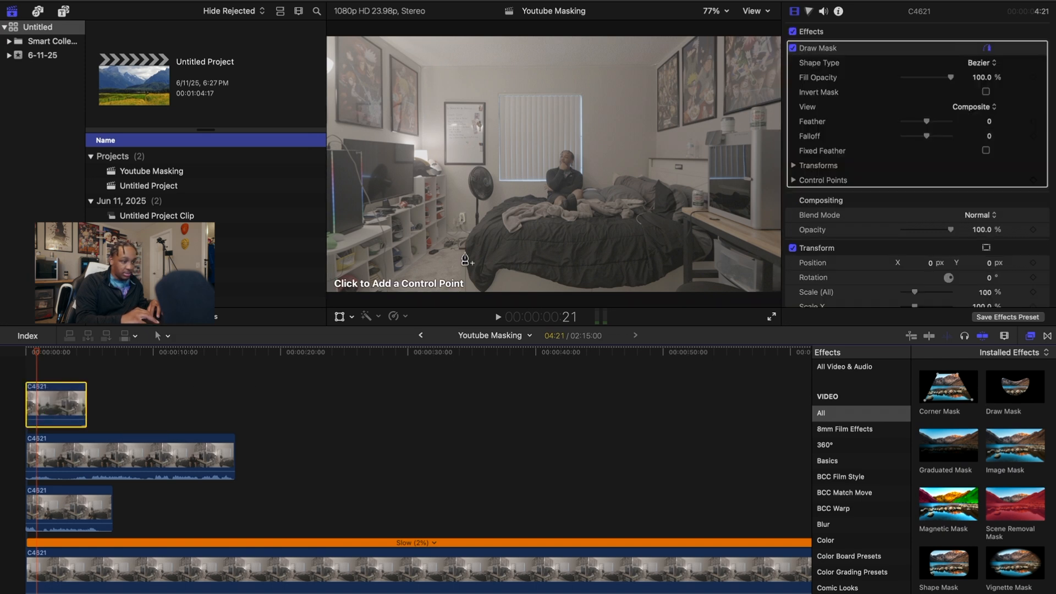
{"action": "left_click", "coordinate": [537, 230]}
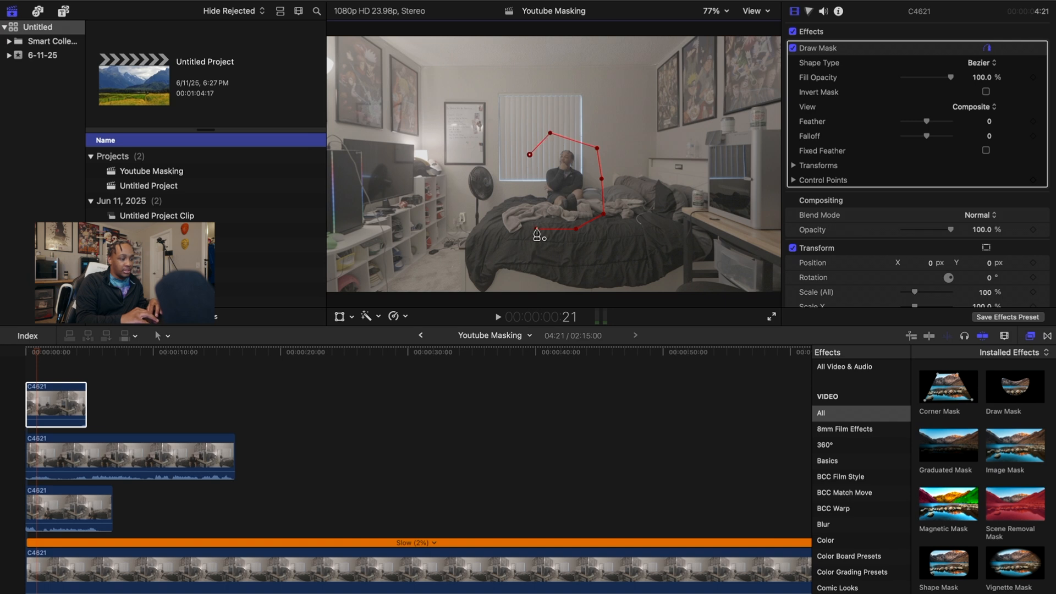
{"action": "left_click_drag", "start_coordinate": [536, 229], "coordinate": [524, 217]}
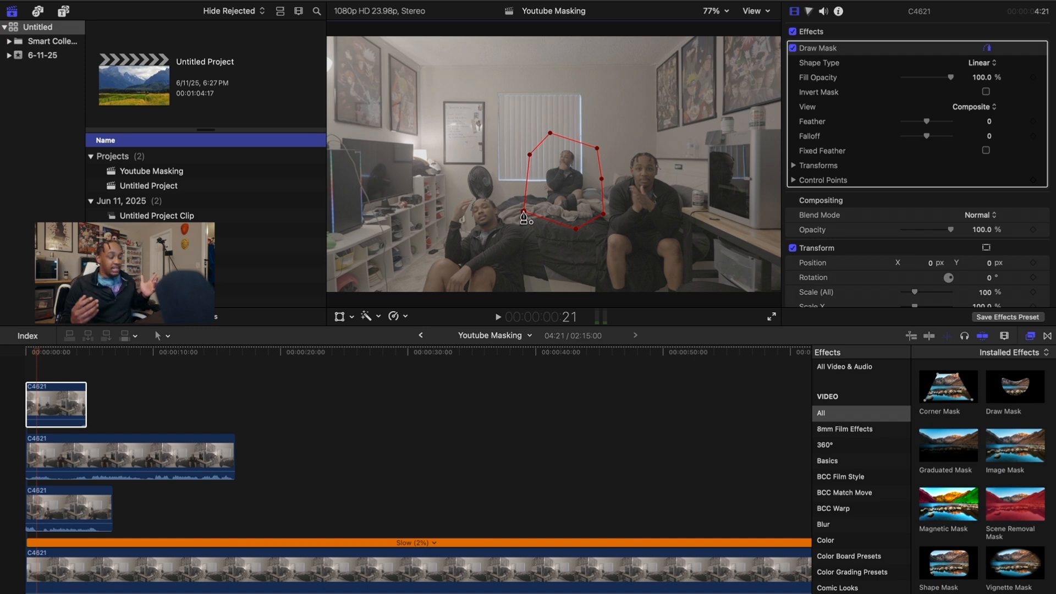
Play back the three-man composite from the start to check the masks
{"action": "left_click", "coordinate": [19, 371]}
{"action": "key", "text": "space"}
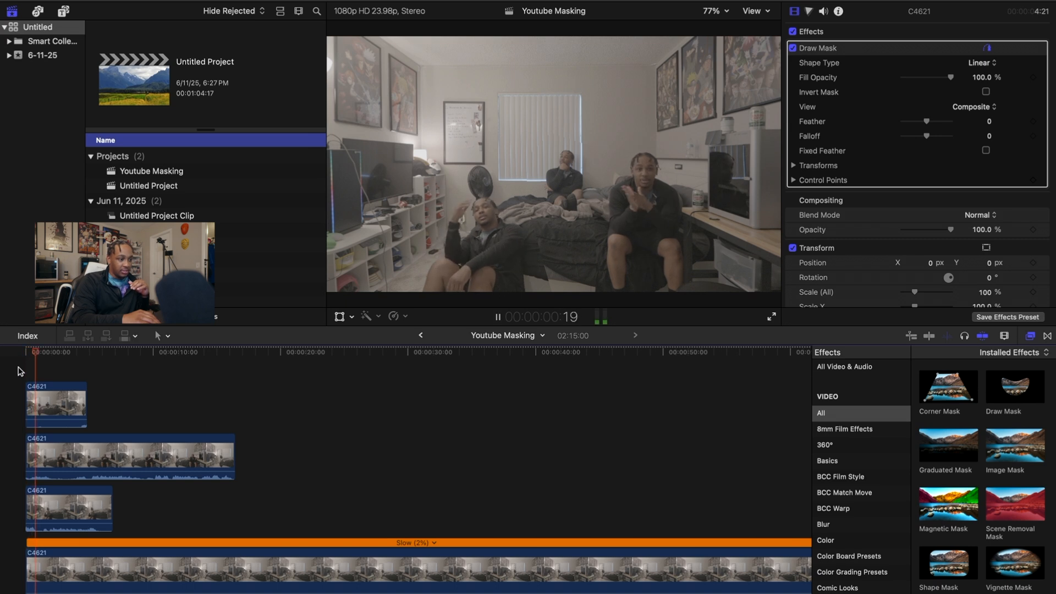
{"action": "key", "text": "space"}
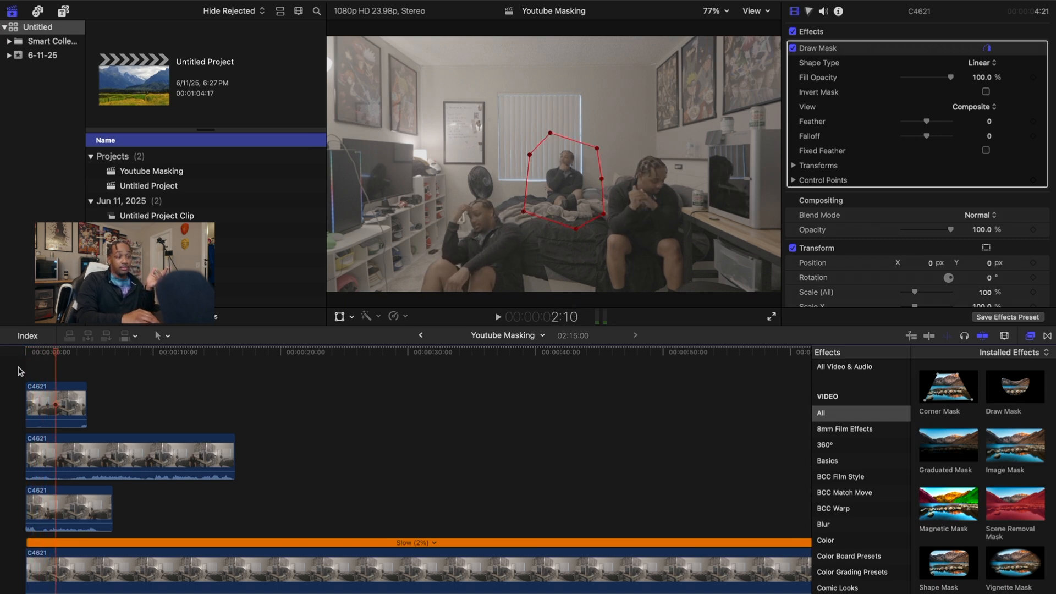
{"action": "key", "text": "Home"}
{"action": "key", "text": "space"}
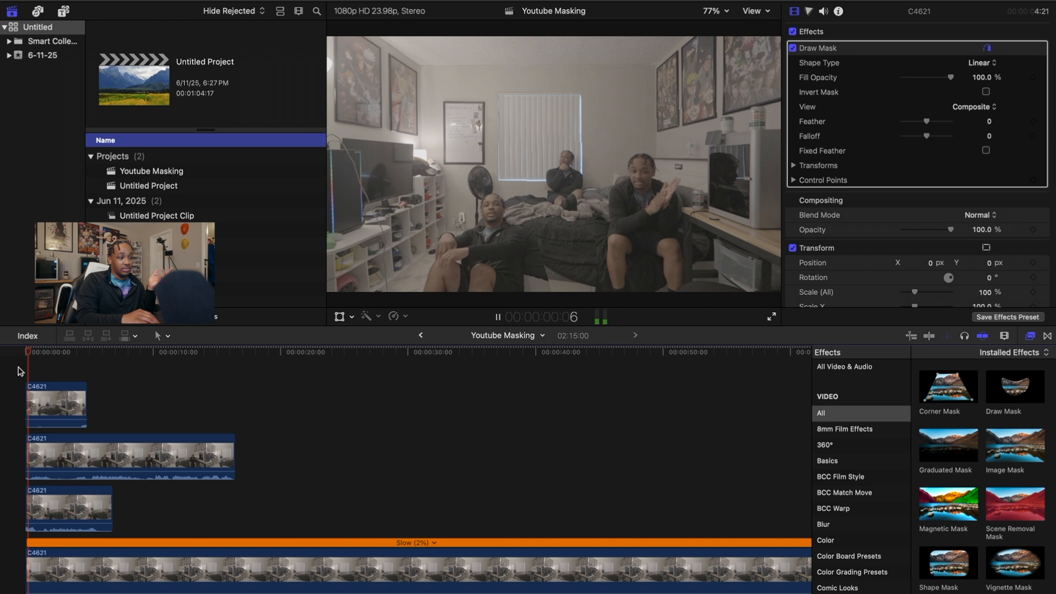
{"action": "key", "text": "space"}
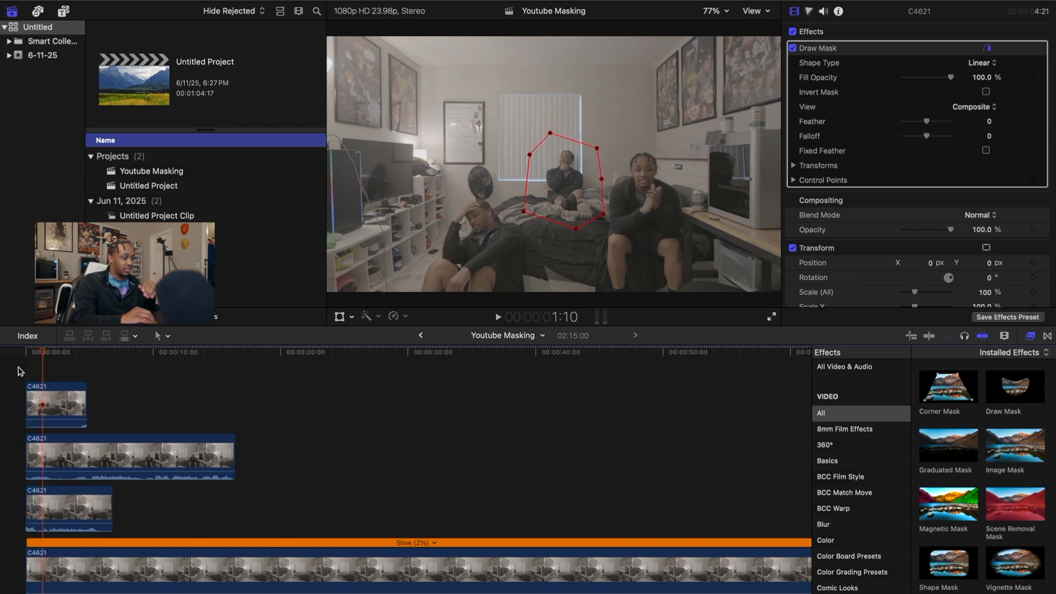
Blade all three stacked clips at the same point and delete the right-hand leftovers
{"action": "mouse_move", "coordinate": [61, 358]}
{"action": "left_mouse_down"}
{"action": "mouse_move", "coordinate": [86, 358]}
{"action": "mouse_move", "coordinate": [77, 358]}
{"action": "left_mouse_up"}
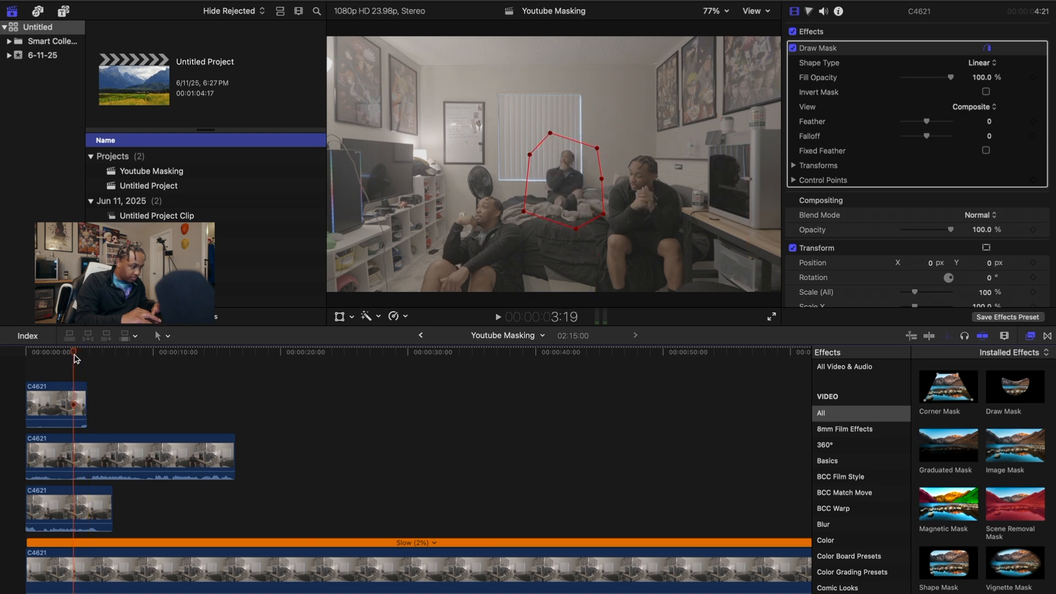
{"action": "left_click", "coordinate": [69, 390]}
{"action": "key", "text": "super+b"}
{"action": "left_click", "coordinate": [78, 449]}
{"action": "key", "text": "super+b"}
{"action": "left_click", "coordinate": [75, 501]}
{"action": "key", "text": "super+b"}
{"action": "left_click_drag", "start_coordinate": [126, 520], "coordinate": [80, 411]}
{"action": "key", "text": "Delete"}
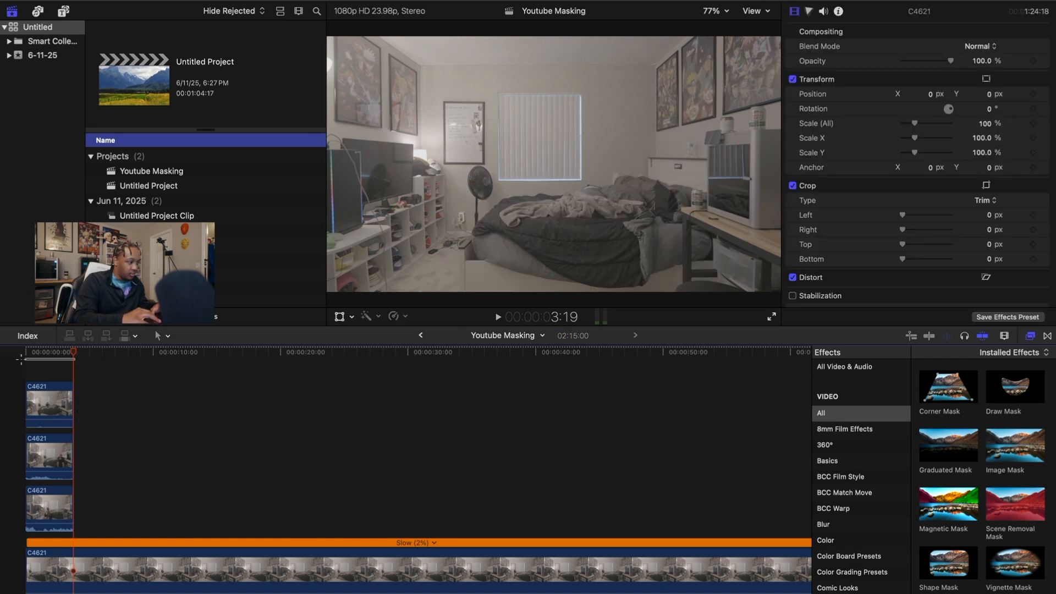
{"action": "left_click_drag", "start_coordinate": [72, 354], "coordinate": [16, 357]}
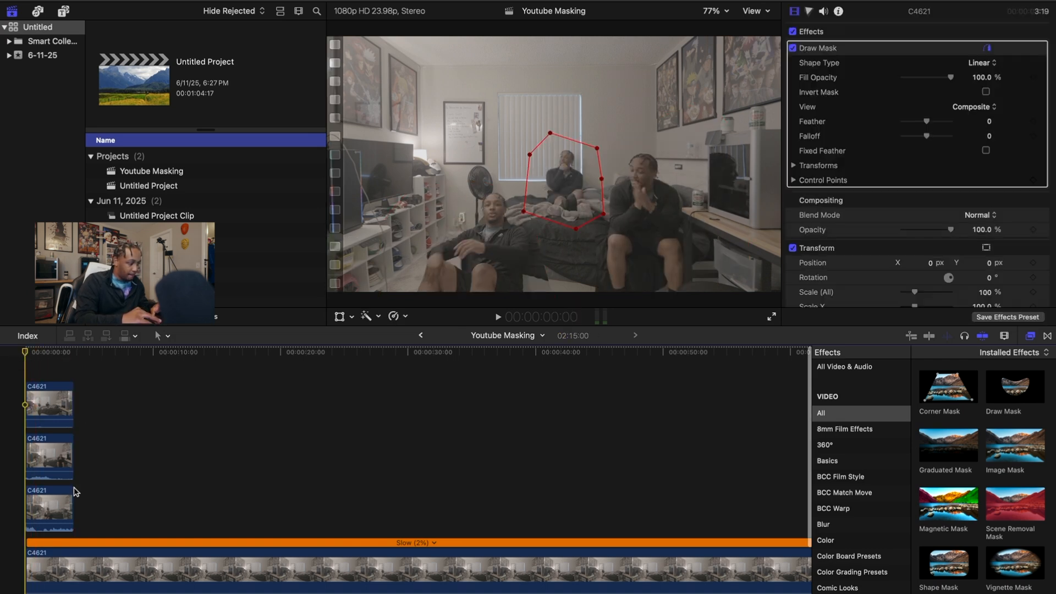
{"action": "key", "text": "super+="}
{"action": "key", "text": "super+="}
Inspect each stacked clip's mask and raise the bottom point of the bed mask
{"action": "left_click", "coordinate": [61, 509]}
{"action": "left_click", "coordinate": [54, 468]}
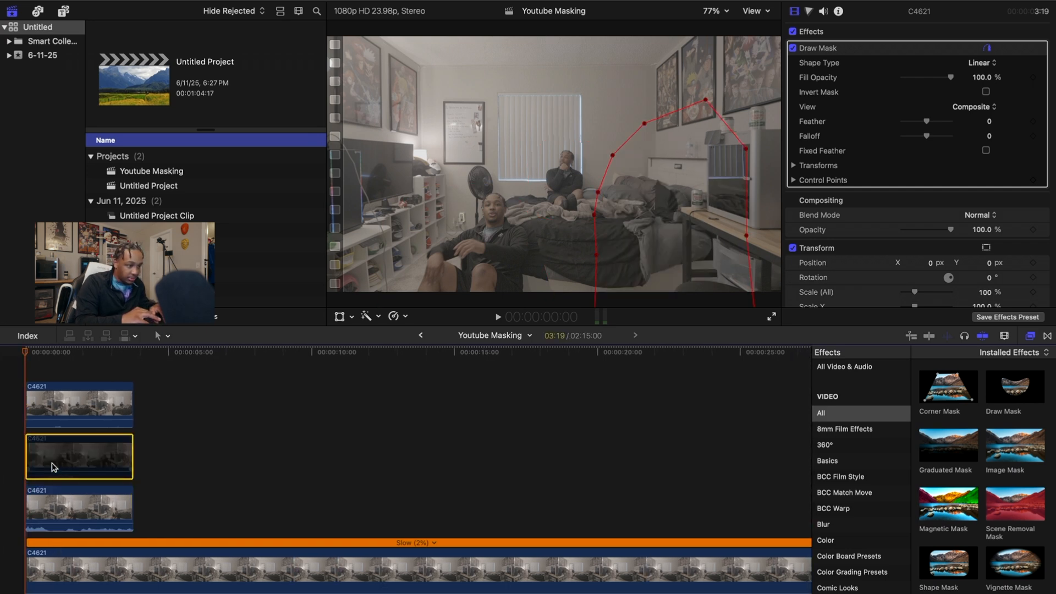
{"action": "left_click", "coordinate": [48, 557]}
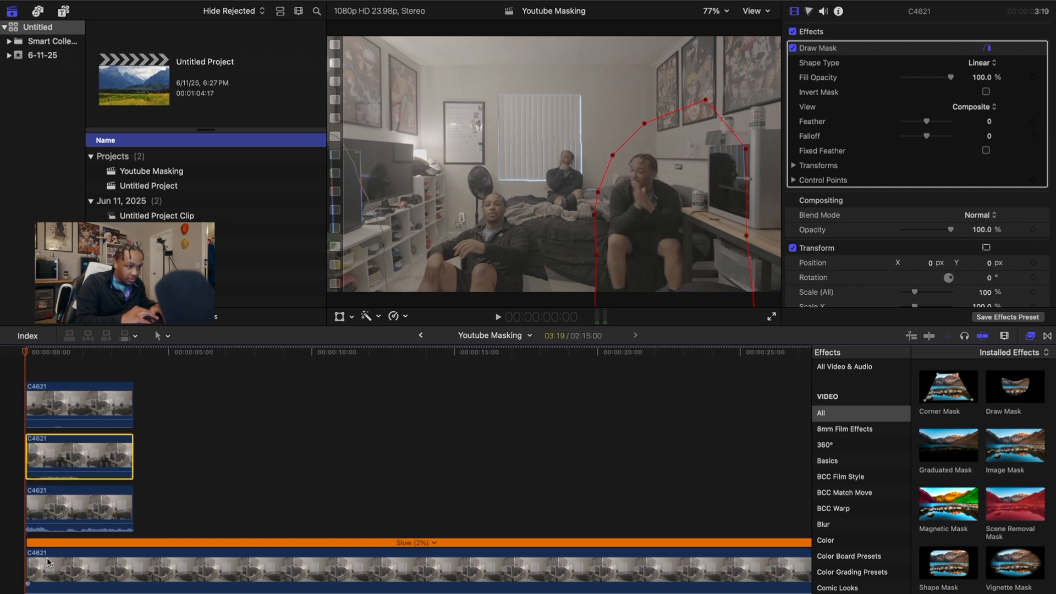
{"action": "left_click", "coordinate": [61, 406]}
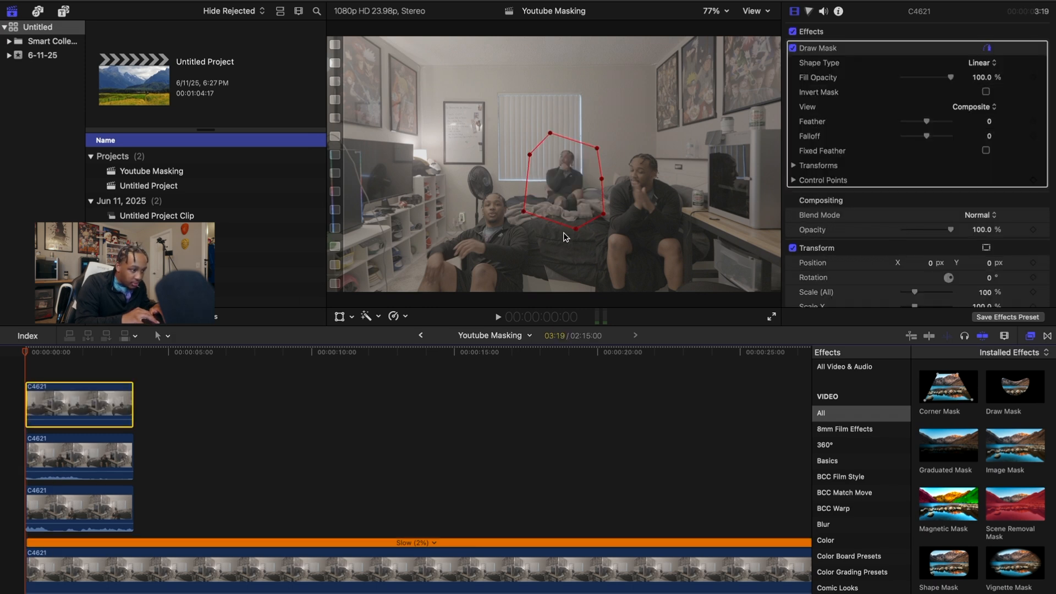
{"action": "left_click_drag", "start_coordinate": [575, 229], "coordinate": [576, 219]}
Compare clips by toggling them with V and enlarge the third clip's mask around the left man
{"action": "left_click", "coordinate": [40, 450]}
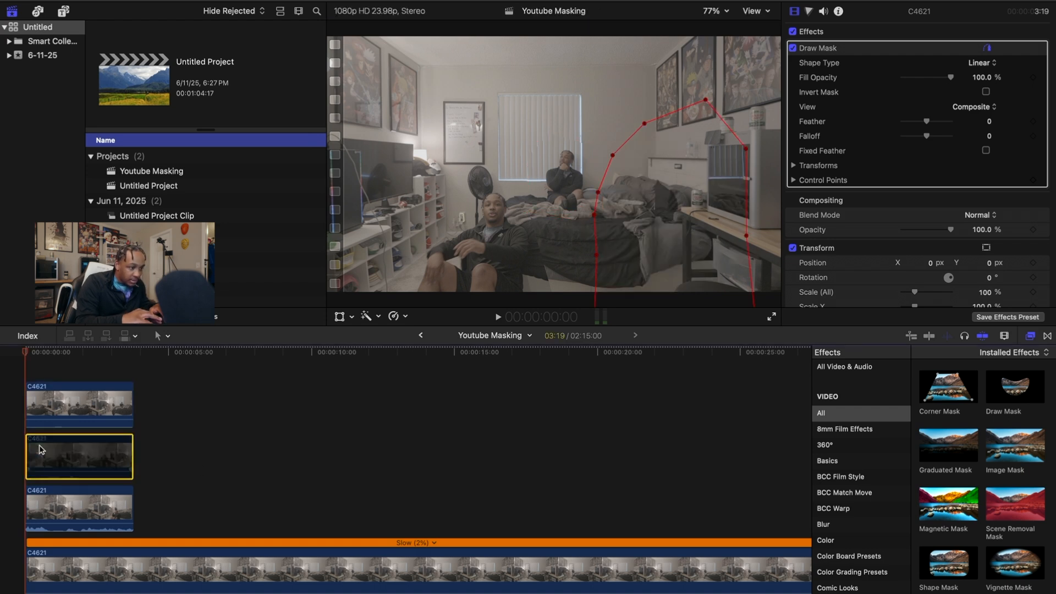
{"action": "key", "text": "v"}
{"action": "key", "text": "v"}
{"action": "key", "text": "v"}
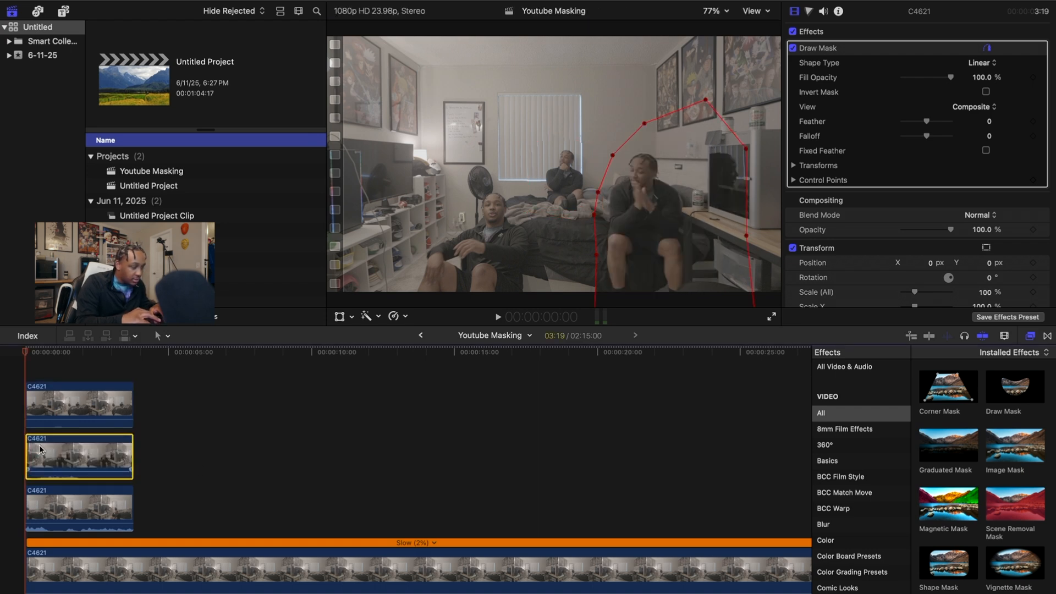
{"action": "left_click", "coordinate": [49, 513]}
{"action": "key", "text": "v"}
{"action": "key", "text": "v"}
{"action": "key", "text": "v"}
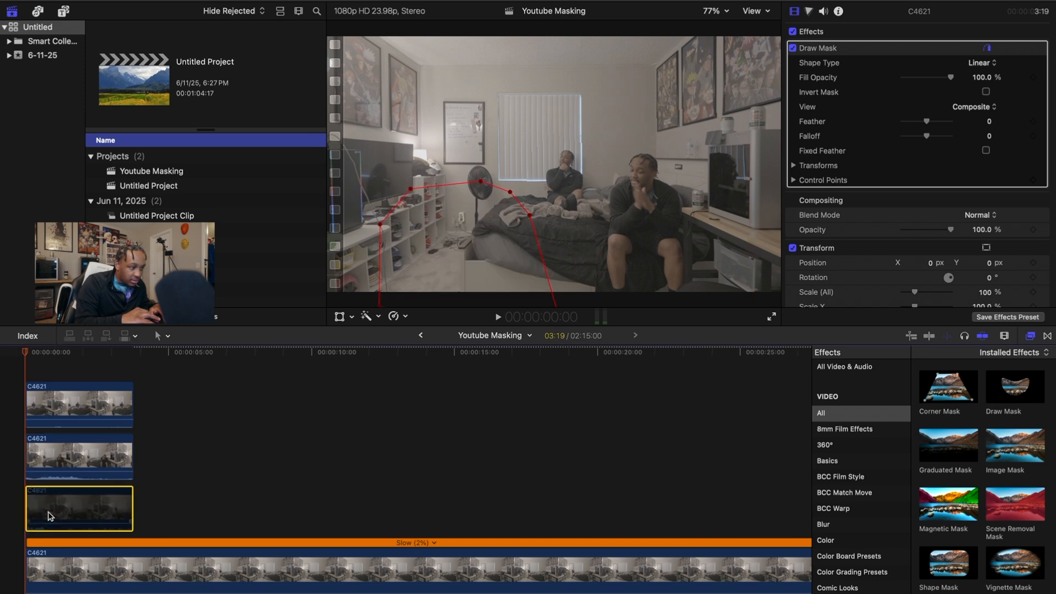
{"action": "key", "text": "v"}
{"action": "left_click_drag", "start_coordinate": [533, 217], "coordinate": [593, 237]}
{"action": "left_click_drag", "start_coordinate": [571, 303], "coordinate": [636, 300]}
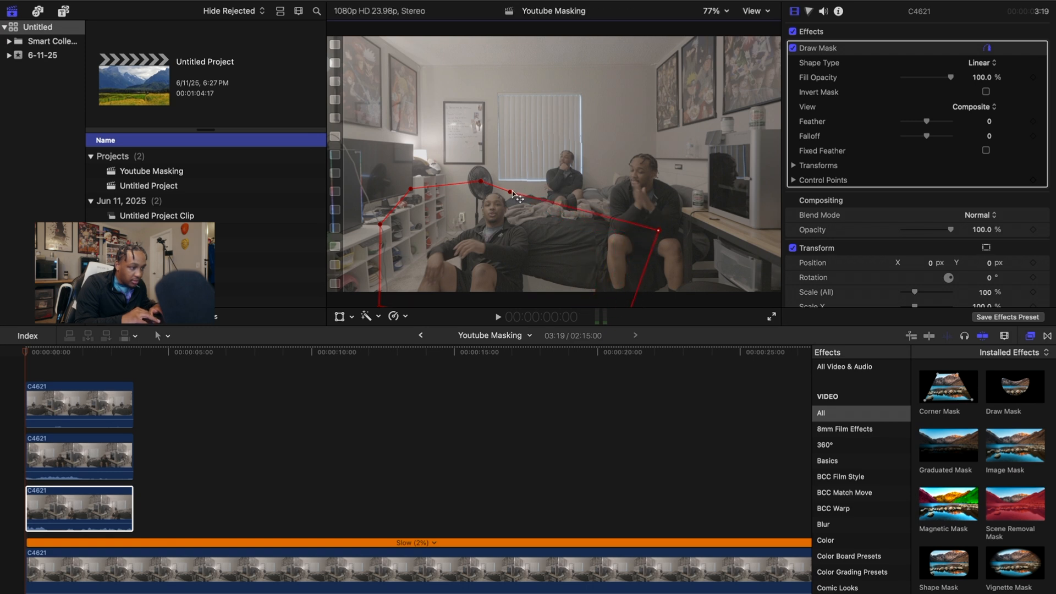
{"action": "left_click", "coordinate": [58, 561]}
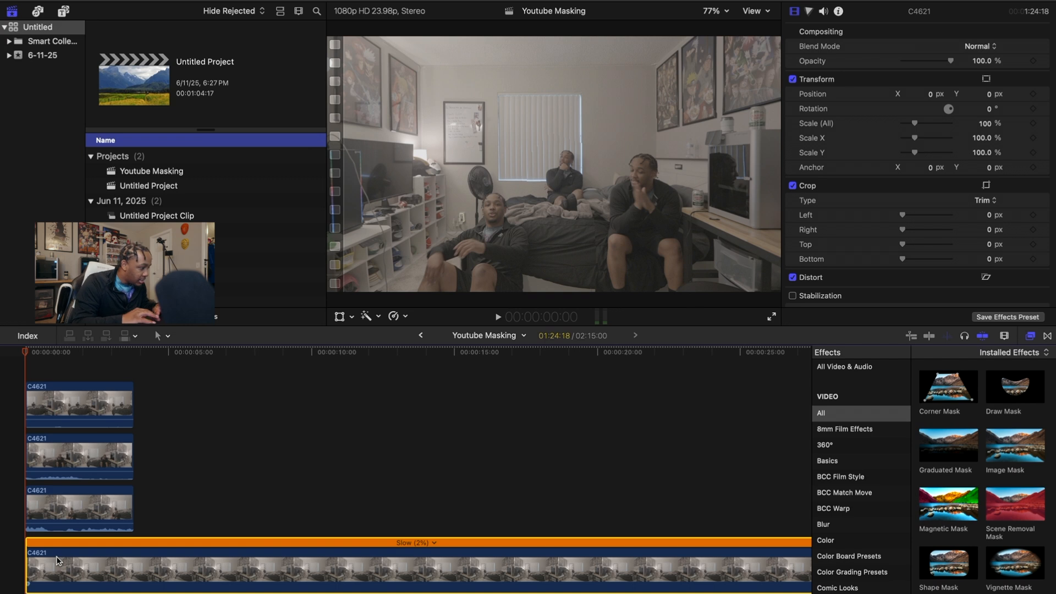
{"action": "left_click", "coordinate": [54, 407]}
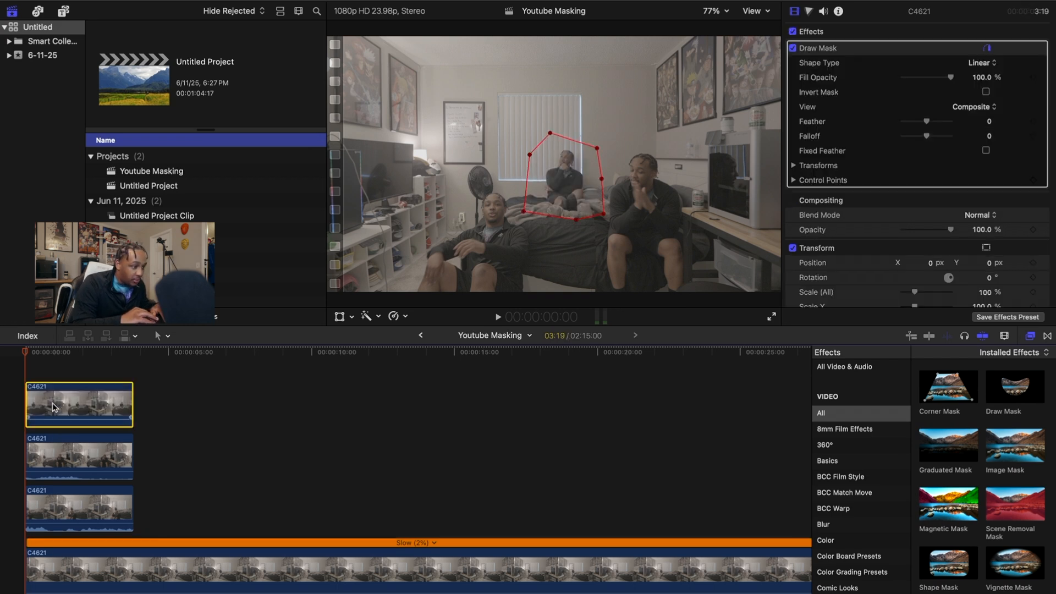
{"action": "left_click", "coordinate": [51, 448]}
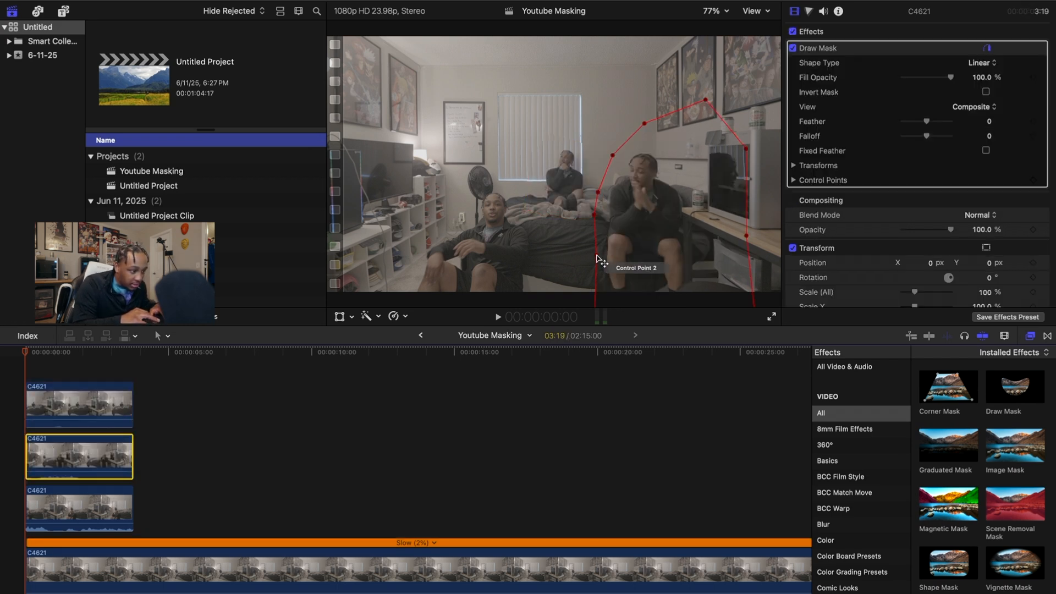
At 400% viewer zoom, add and nudge mask points to follow the right-hand man's arm
{"action": "mouse_move", "coordinate": [575, 263]}
{"action": "left_mouse_down"}
{"action": "mouse_move", "coordinate": [508, 307]}
{"action": "mouse_move", "coordinate": [473, 287]}
{"action": "mouse_move", "coordinate": [413, 284]}
{"action": "mouse_move", "coordinate": [374, 266]}
{"action": "mouse_move", "coordinate": [358, 278]}
{"action": "mouse_move", "coordinate": [658, 279]}
{"action": "mouse_move", "coordinate": [385, 275]}
{"action": "mouse_move", "coordinate": [528, 281]}
{"action": "mouse_move", "coordinate": [506, 281]}
{"action": "mouse_move", "coordinate": [607, 297]}
{"action": "left_mouse_up"}
{"action": "left_click", "coordinate": [713, 11]}
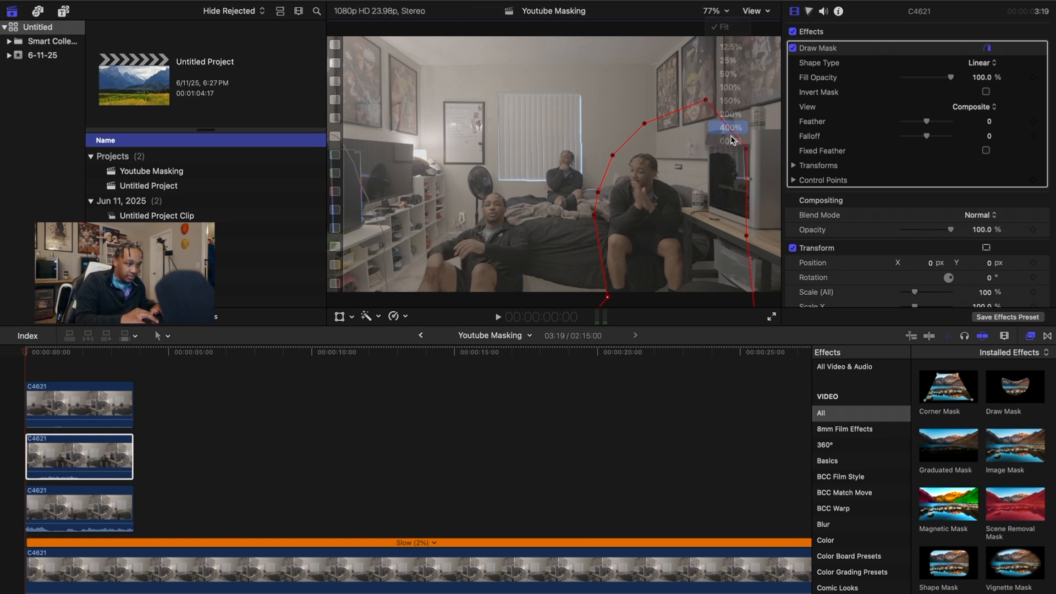
{"action": "left_click", "coordinate": [724, 125]}
{"action": "left_click_drag", "start_coordinate": [759, 163], "coordinate": [760, 174]}
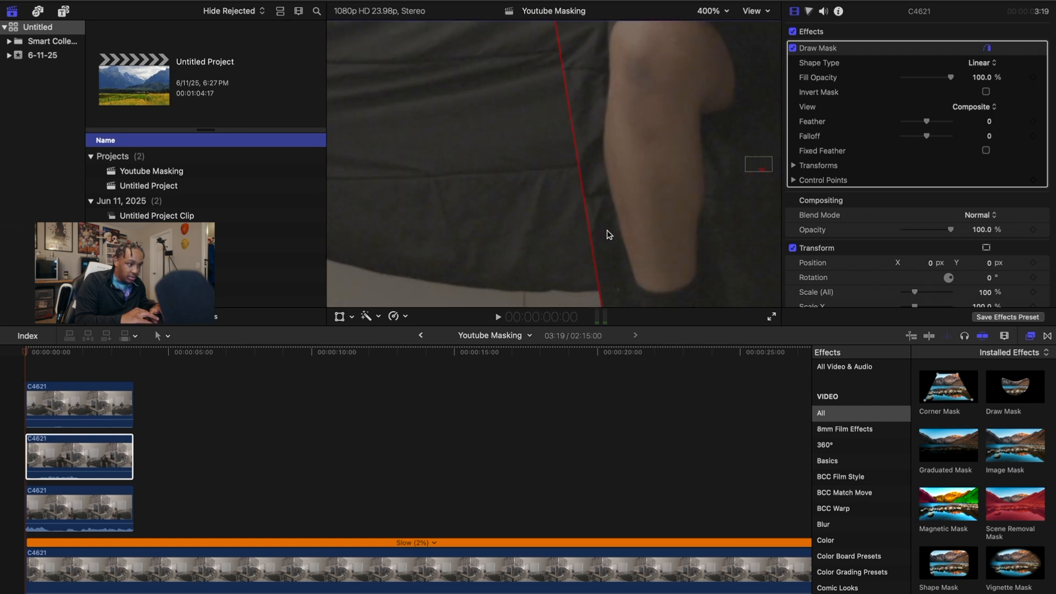
{"action": "left_click_drag", "start_coordinate": [595, 248], "coordinate": [619, 258]}
{"action": "left_click_drag", "start_coordinate": [617, 310], "coordinate": [627, 322]}
{"action": "left_click_drag", "start_coordinate": [755, 158], "coordinate": [758, 171]}
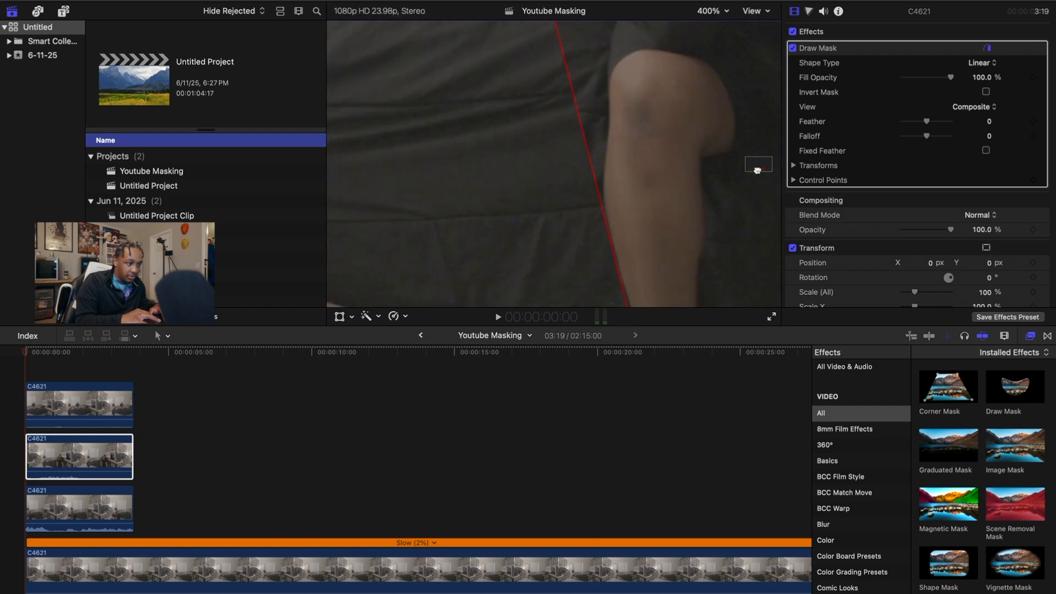
{"action": "mouse_move", "coordinate": [568, 74]}
{"action": "left_mouse_down"}
{"action": "mouse_move", "coordinate": [594, 70]}
{"action": "mouse_move", "coordinate": [583, 78]}
{"action": "left_mouse_up"}
{"action": "left_click_drag", "start_coordinate": [594, 135], "coordinate": [604, 145]}
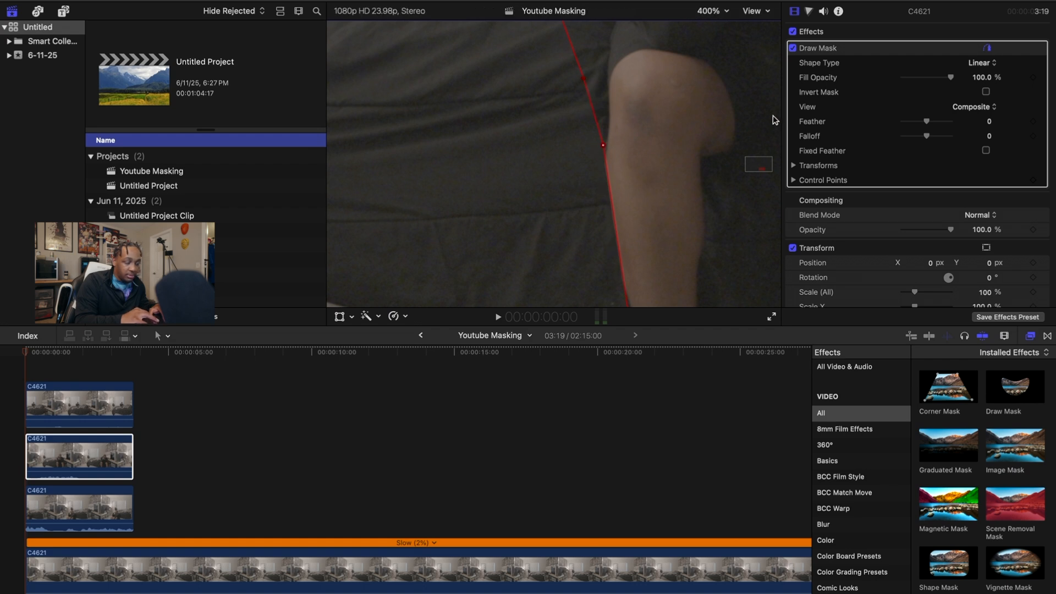
Return the viewer to Fit and adjust the remaining mask points around the right-hand man
{"action": "left_click", "coordinate": [726, 11]}
{"action": "left_click", "coordinate": [724, 114]}
{"action": "left_click", "coordinate": [726, 11]}
{"action": "left_click", "coordinate": [718, 26]}
{"action": "mouse_move", "coordinate": [597, 219]}
{"action": "left_mouse_down"}
{"action": "mouse_move", "coordinate": [608, 220]}
{"action": "mouse_move", "coordinate": [607, 240]}
{"action": "left_mouse_up"}
{"action": "left_click_drag", "start_coordinate": [599, 192], "coordinate": [612, 194]}
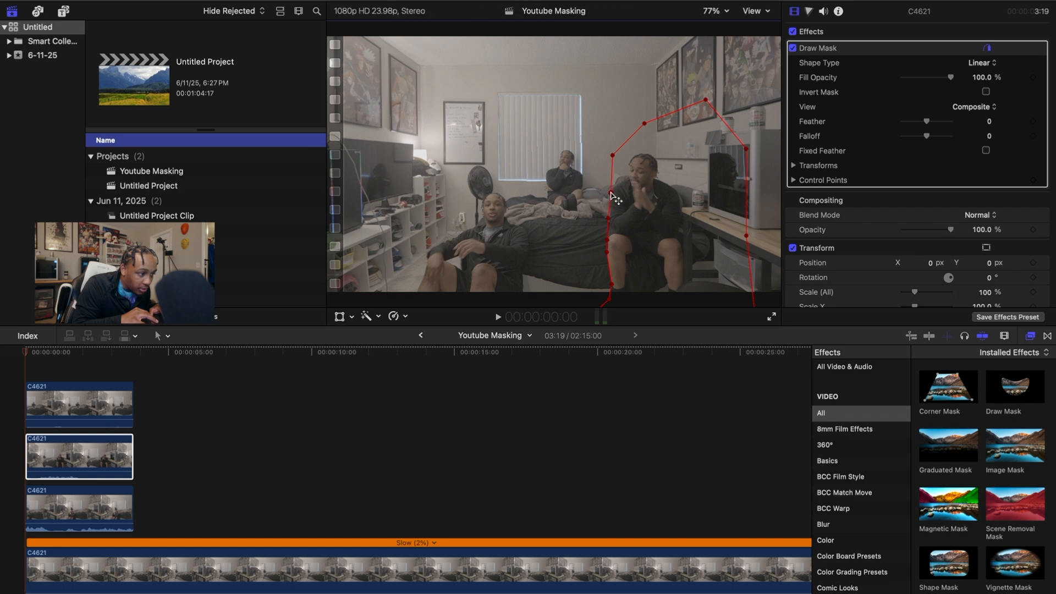
{"action": "left_click_drag", "start_coordinate": [613, 157], "coordinate": [622, 179]}
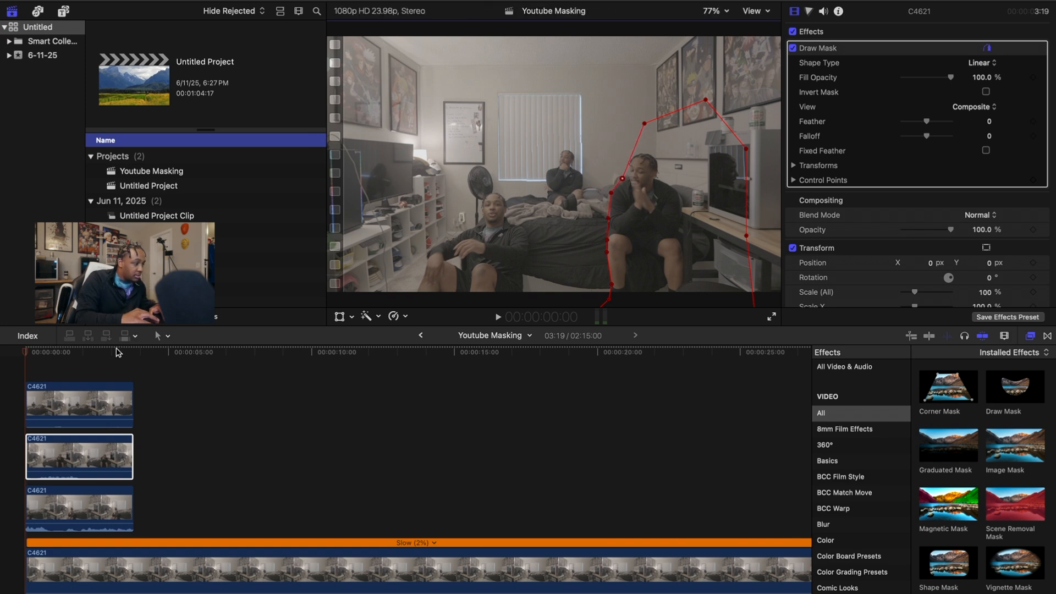
{"action": "mouse_move", "coordinate": [30, 352]}
{"action": "left_mouse_down"}
{"action": "mouse_move", "coordinate": [127, 363]}
{"action": "mouse_move", "coordinate": [11, 362]}
{"action": "left_mouse_up"}
{"action": "key", "text": "space"}
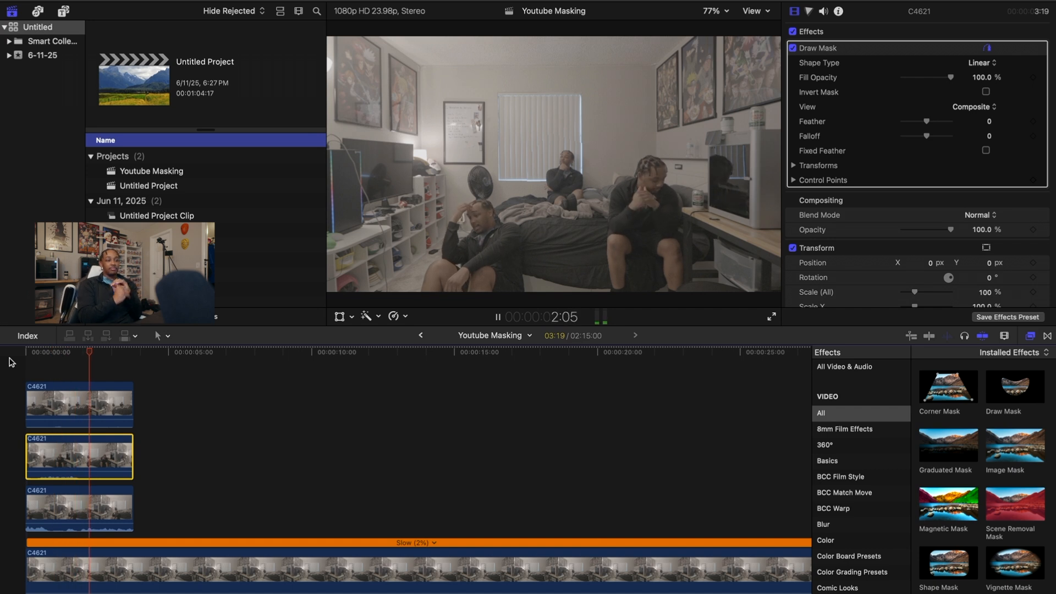
{"action": "key", "text": "space"}
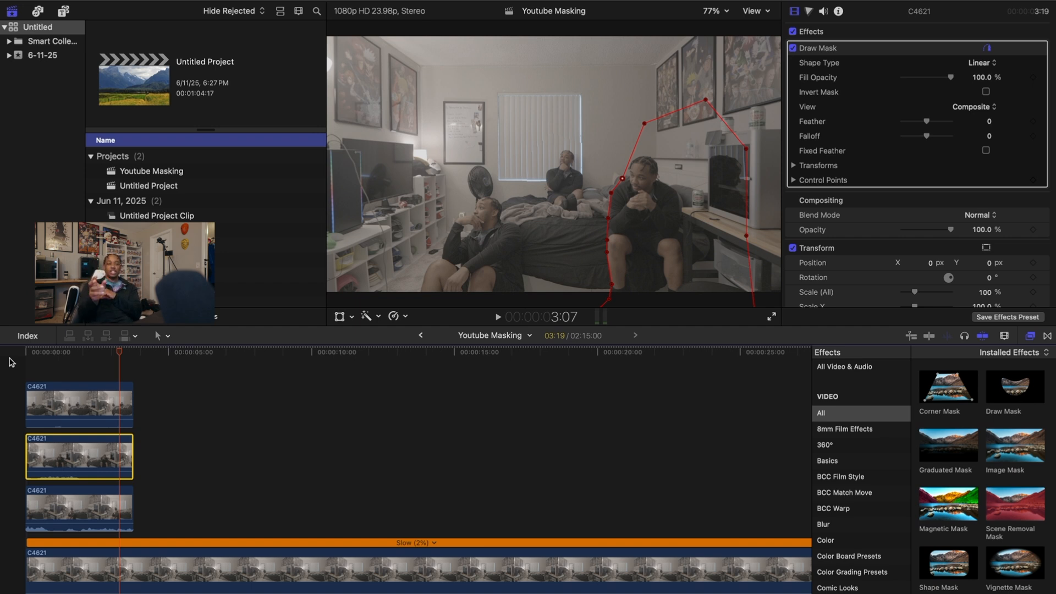
{"action": "left_click", "coordinate": [11, 362]}
{"action": "key", "text": "Home"}
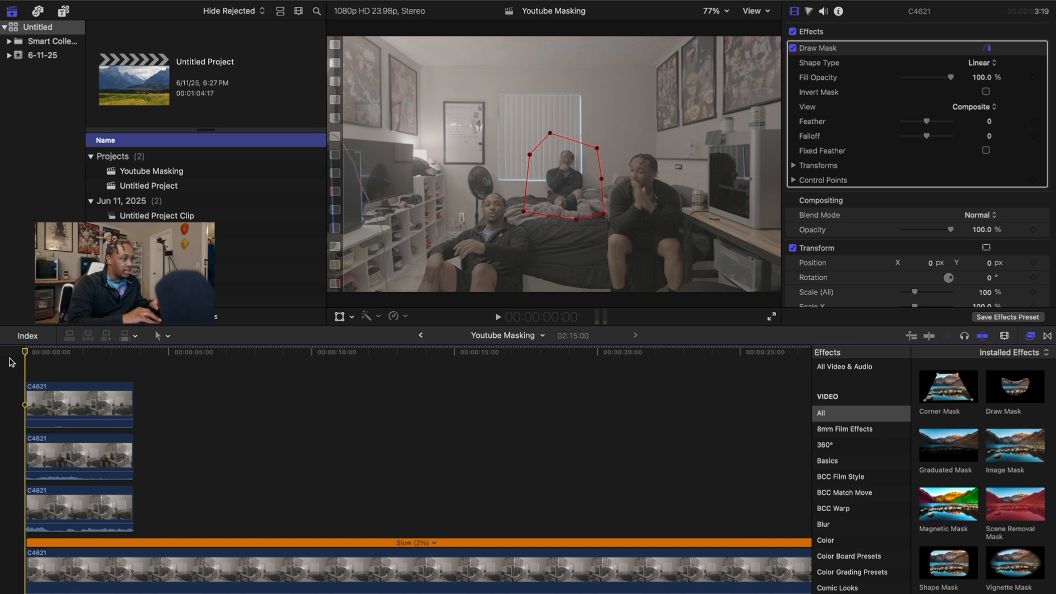
Drag the Long adjustment layer onto the top lane over the masked pieces and add Custom LUT
{"action": "left_click", "coordinate": [63, 10]}
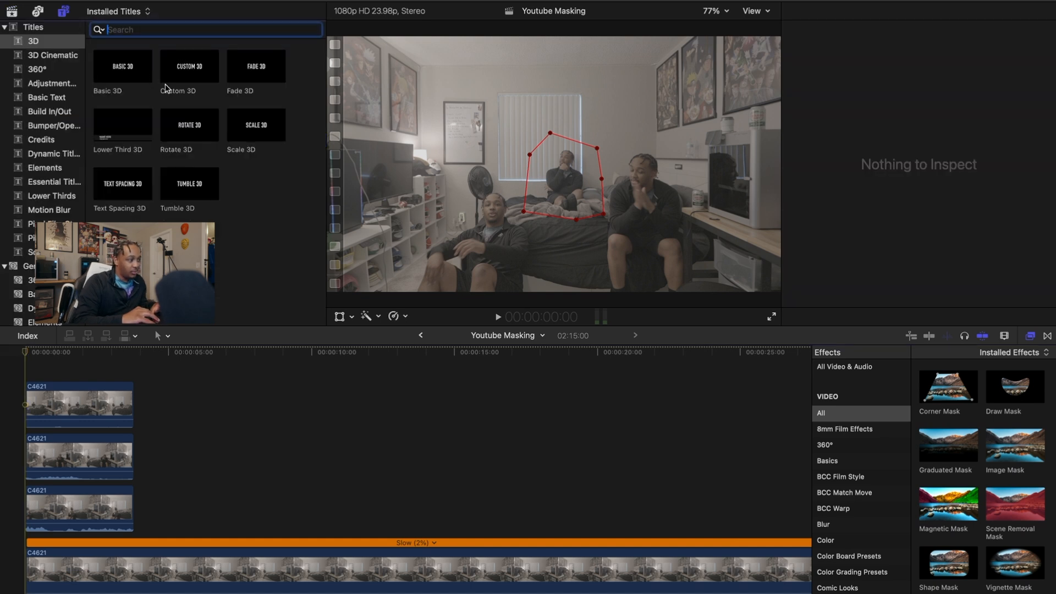
{"action": "left_click", "coordinate": [53, 96]}
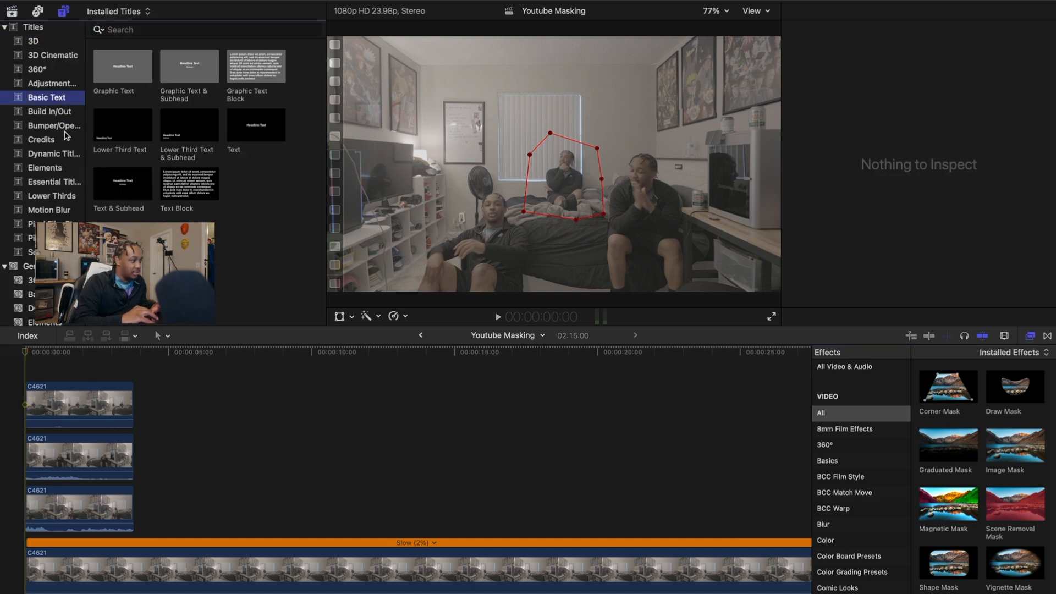
{"action": "left_click", "coordinate": [59, 184]}
{"action": "key", "text": "Down"}
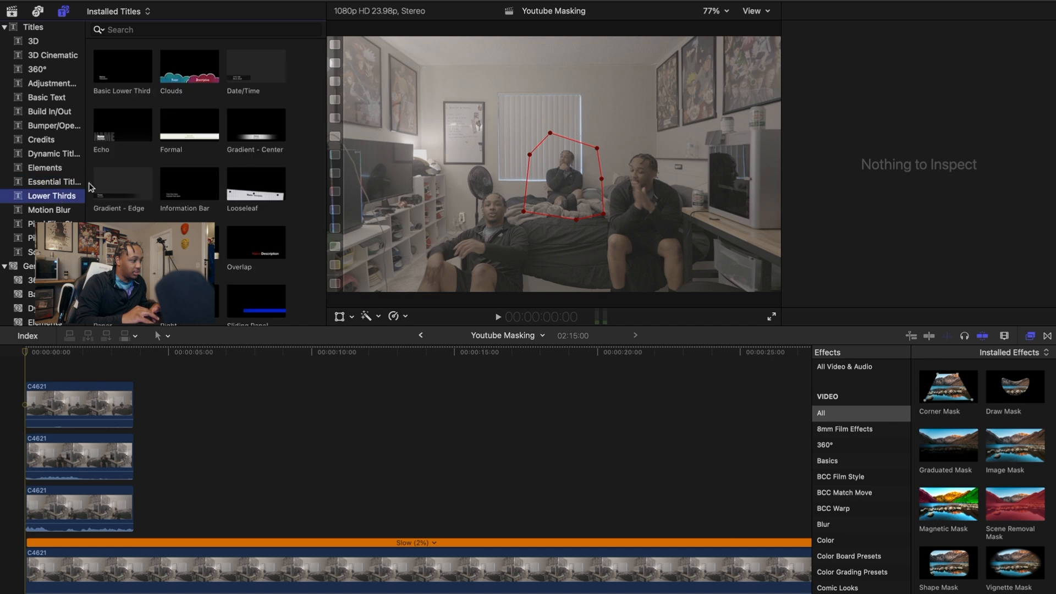
{"action": "left_click", "coordinate": [64, 211]}
{"action": "left_click", "coordinate": [57, 131]}
{"action": "left_click", "coordinate": [62, 83]}
{"action": "left_click_drag", "start_coordinate": [112, 82], "coordinate": [25, 379]}
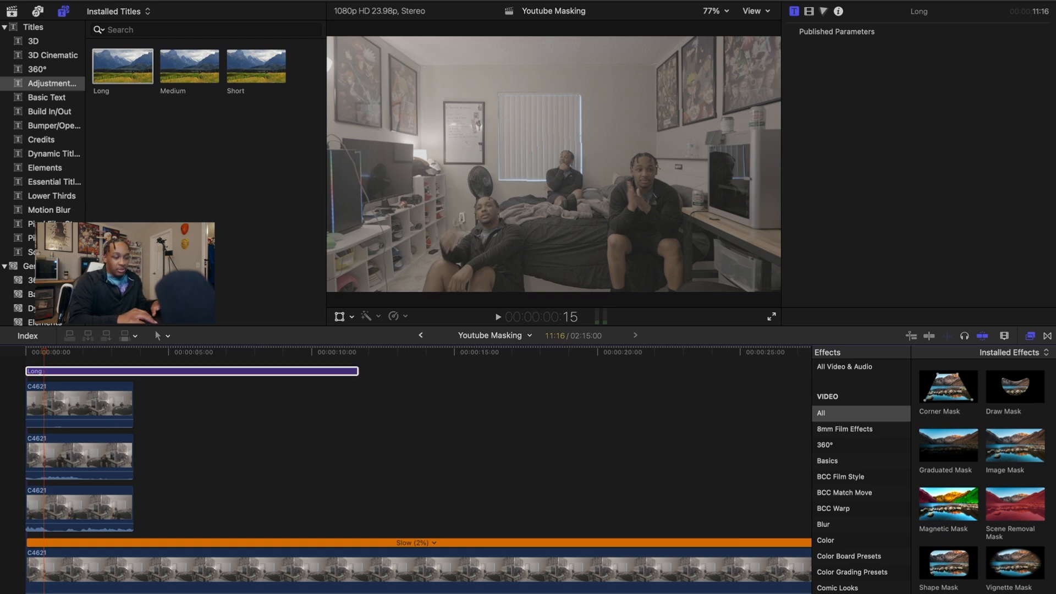
{"action": "type", "text": "lut"}
{"action": "left_click_drag", "start_coordinate": [948, 391], "coordinate": [54, 376]}
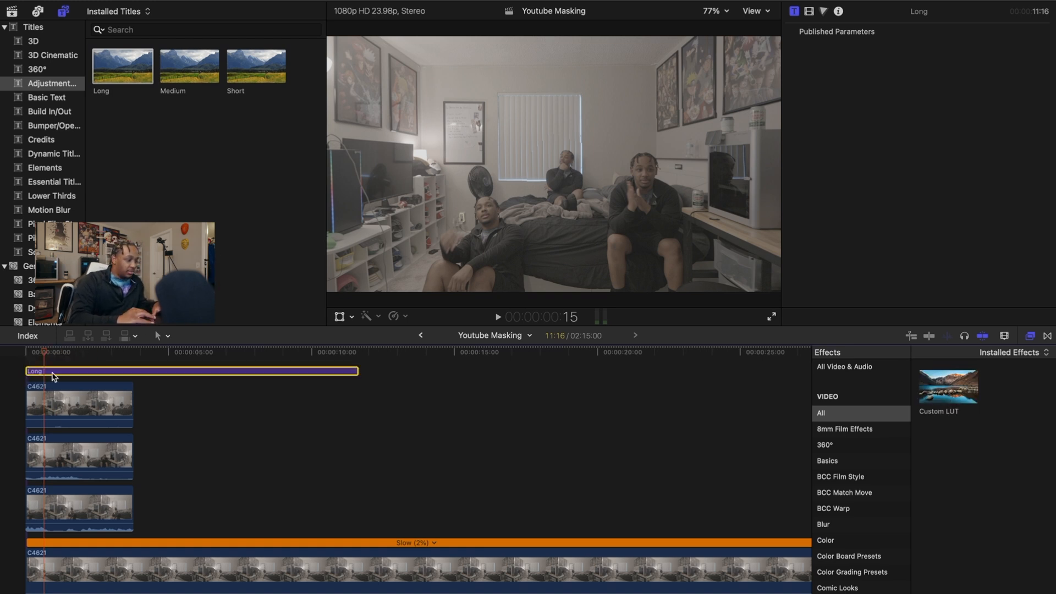
Set Custom LUT to Cam Film North from the Cam Slog3 Natural Film group
{"action": "left_click", "coordinate": [809, 11]}
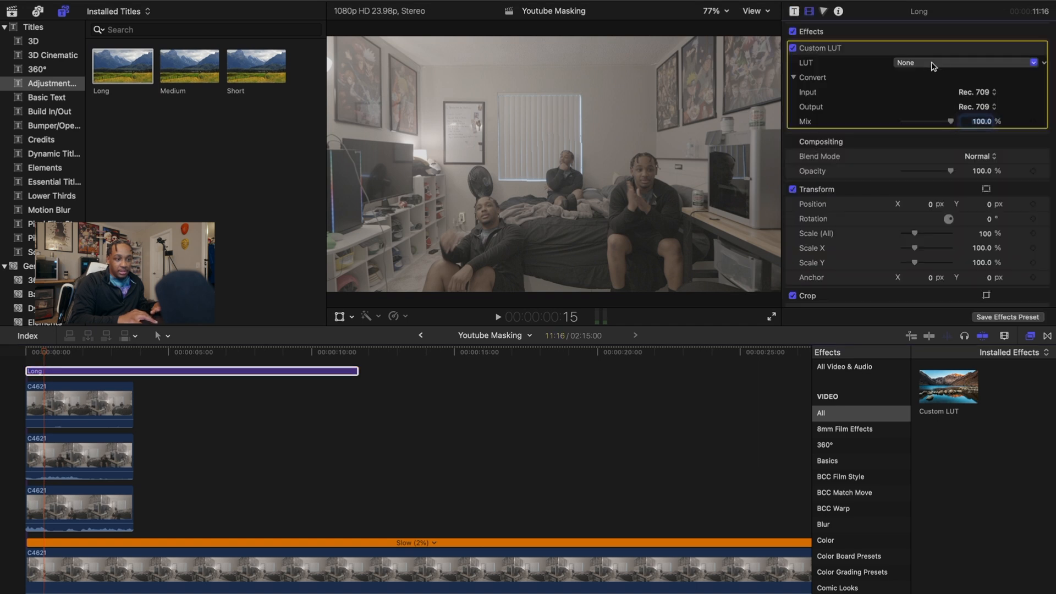
{"action": "left_click", "coordinate": [946, 64]}
{"action": "mouse_move", "coordinate": [935, 99]}
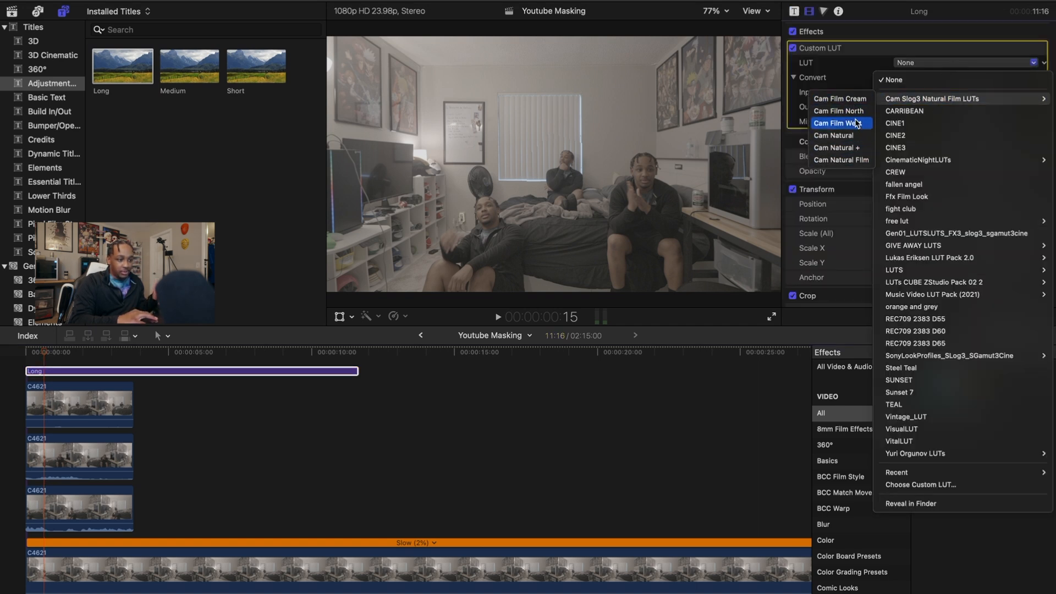
{"action": "left_click", "coordinate": [841, 110]}
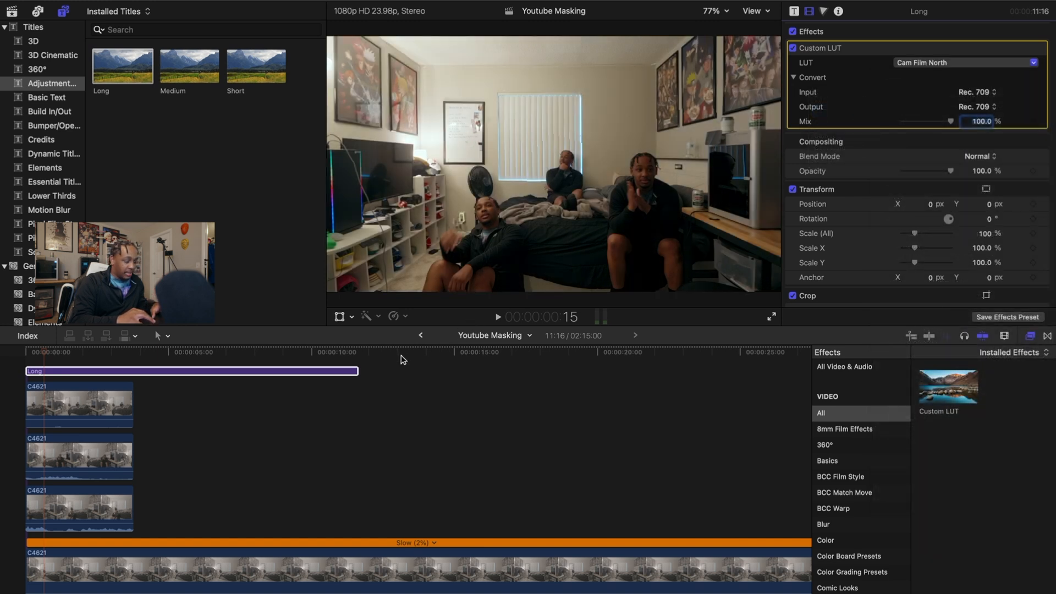
Trim the Long adjustment layer to end with the stacked clips and play back the graded composite
{"action": "left_click_drag", "start_coordinate": [358, 371], "coordinate": [132, 371]}
{"action": "key", "text": "space"}
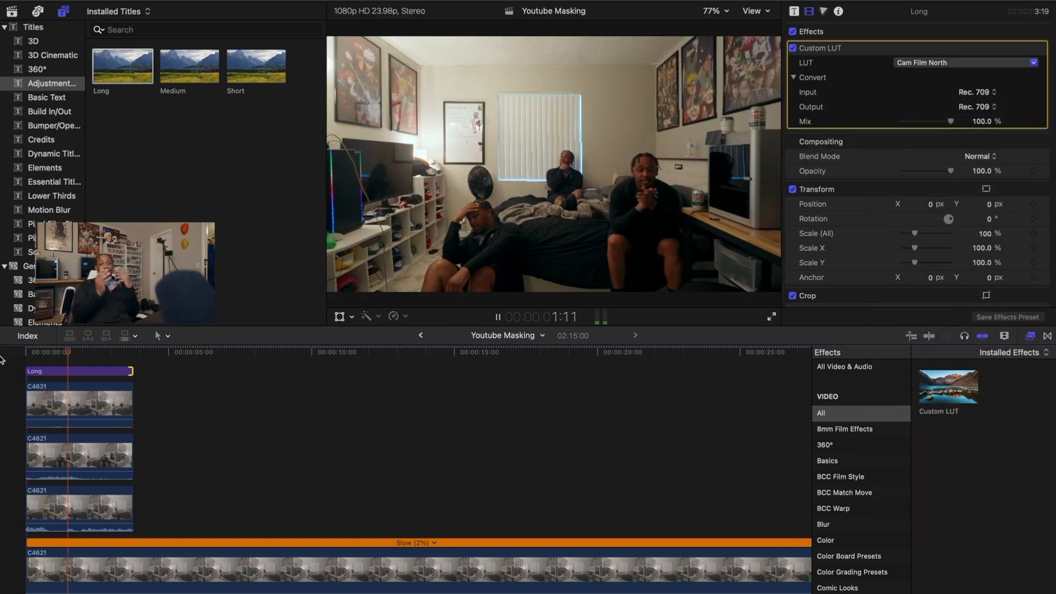
{"action": "key", "text": "space"}
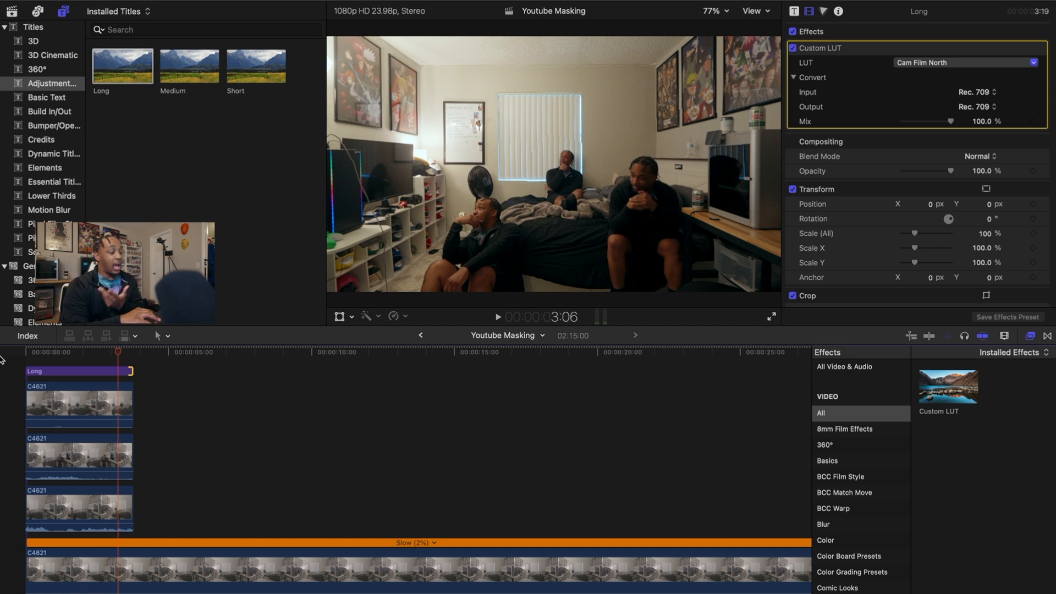
{"action": "left_click", "coordinate": [18, 378]}
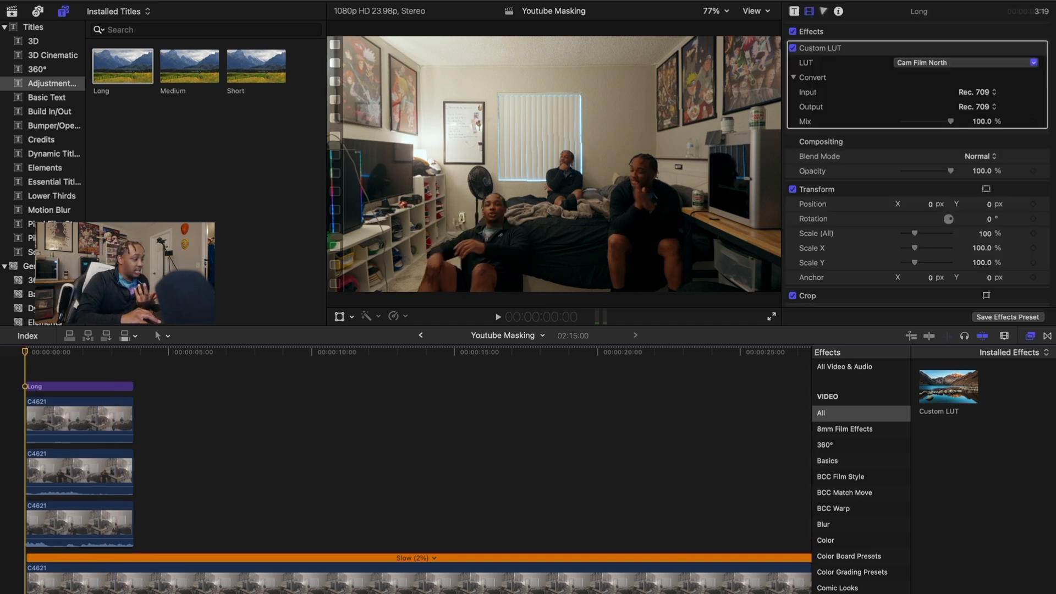
{"action": "left_click", "coordinate": [37, 387]}
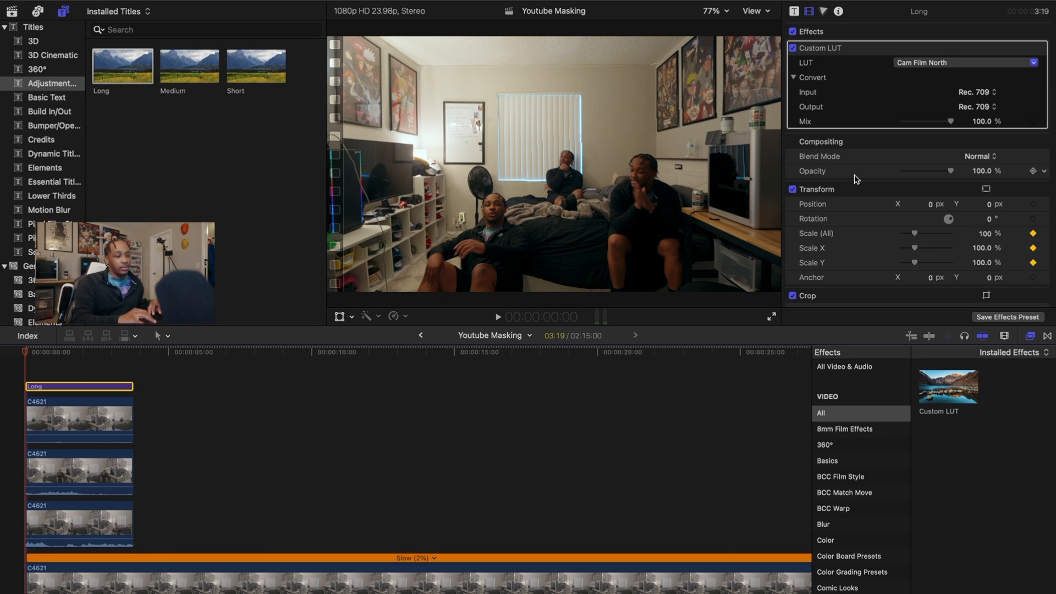
Keyframe Scale (All) at 111% on the first frame and 100% on the last frame
{"action": "left_click_drag", "start_coordinate": [984, 236], "coordinate": [985, 233]}
{"action": "left_click_drag", "start_coordinate": [26, 353], "coordinate": [132, 359]}
{"action": "key", "text": "Left"}
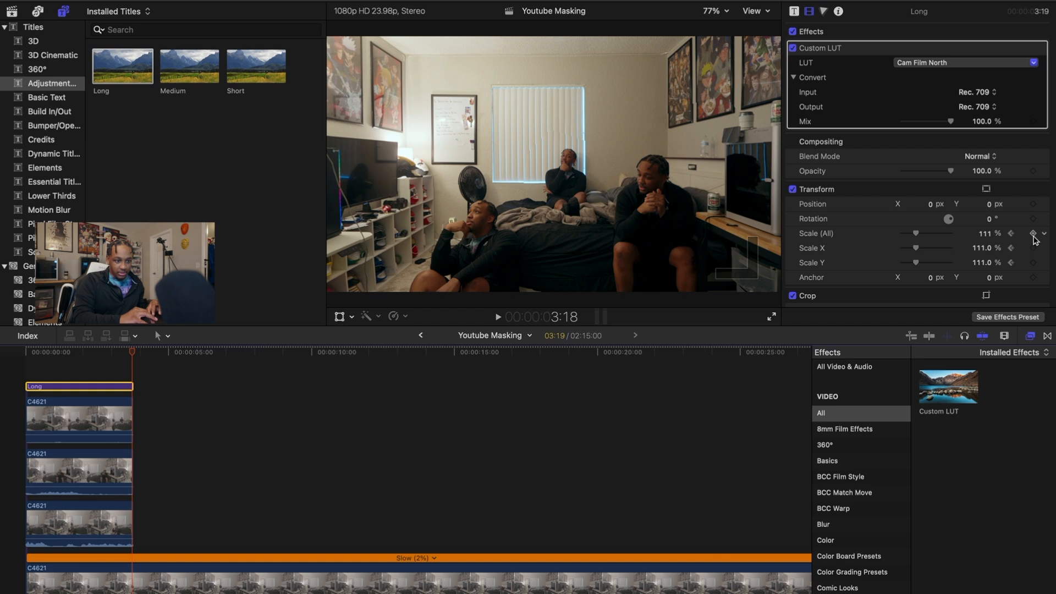
{"action": "left_click", "coordinate": [986, 235]}
{"action": "type", "text": "10"}
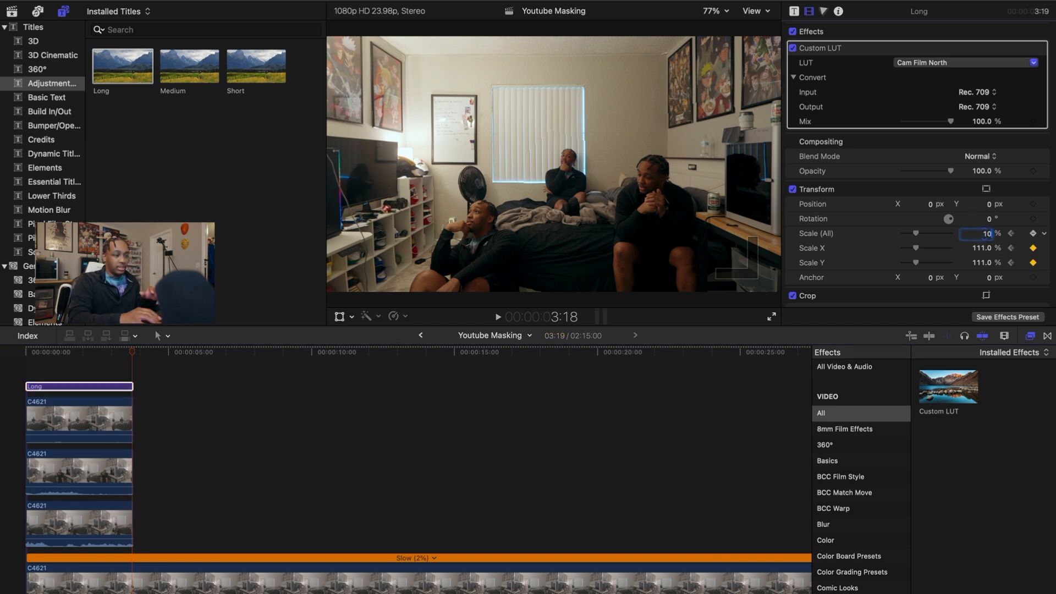
{"action": "type", "text": "0"}
{"action": "key", "text": "Return"}
Play back the finished shot from the start to review the zoom animation
{"action": "left_click_drag", "start_coordinate": [132, 359], "coordinate": [17, 361]}
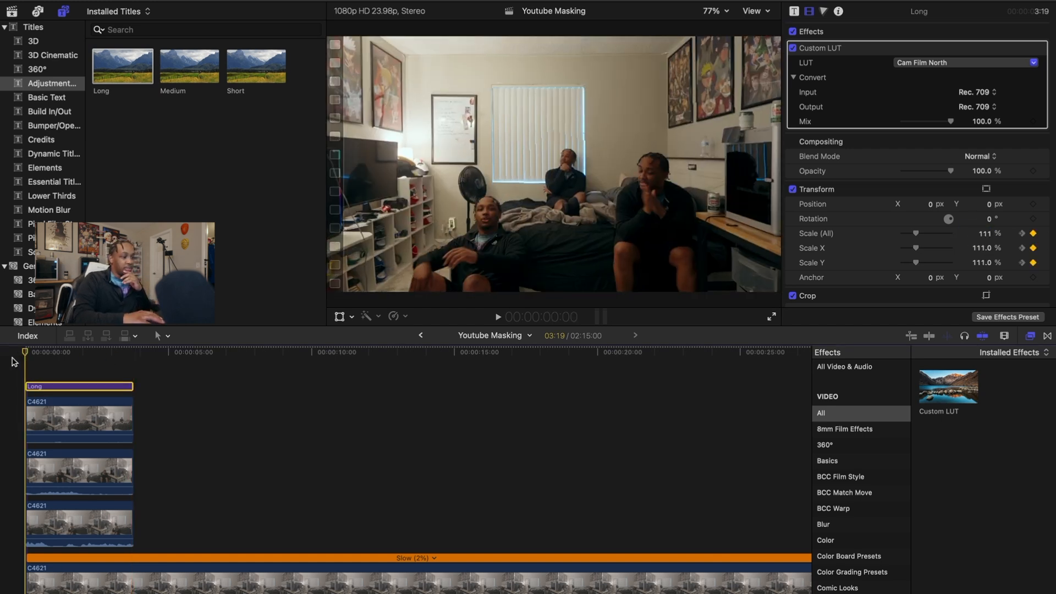
{"action": "key", "text": "space"}
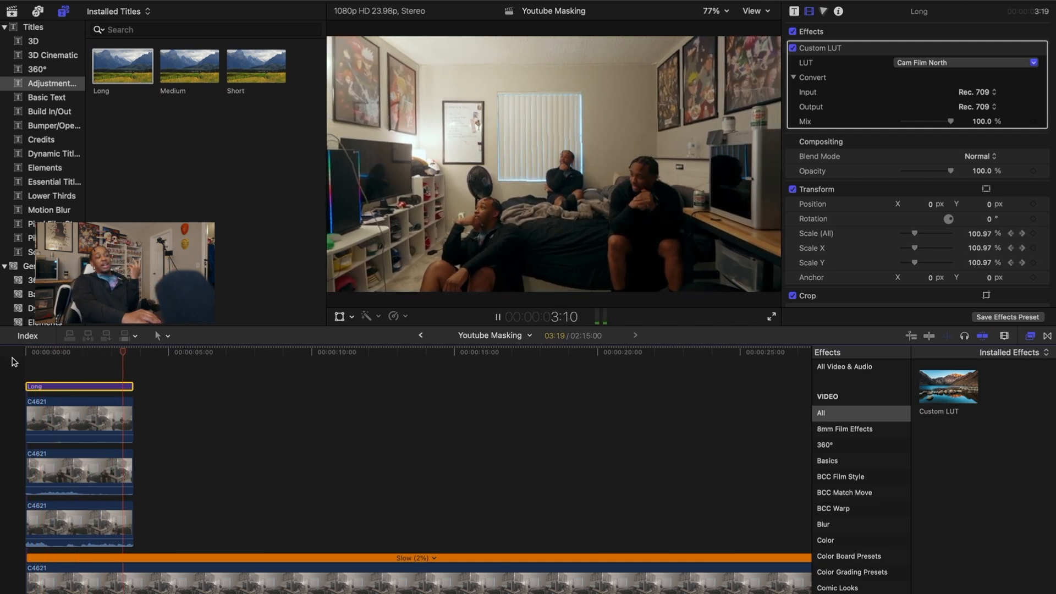
{"action": "key", "text": "space"}
{"action": "left_click", "coordinate": [19, 365]}
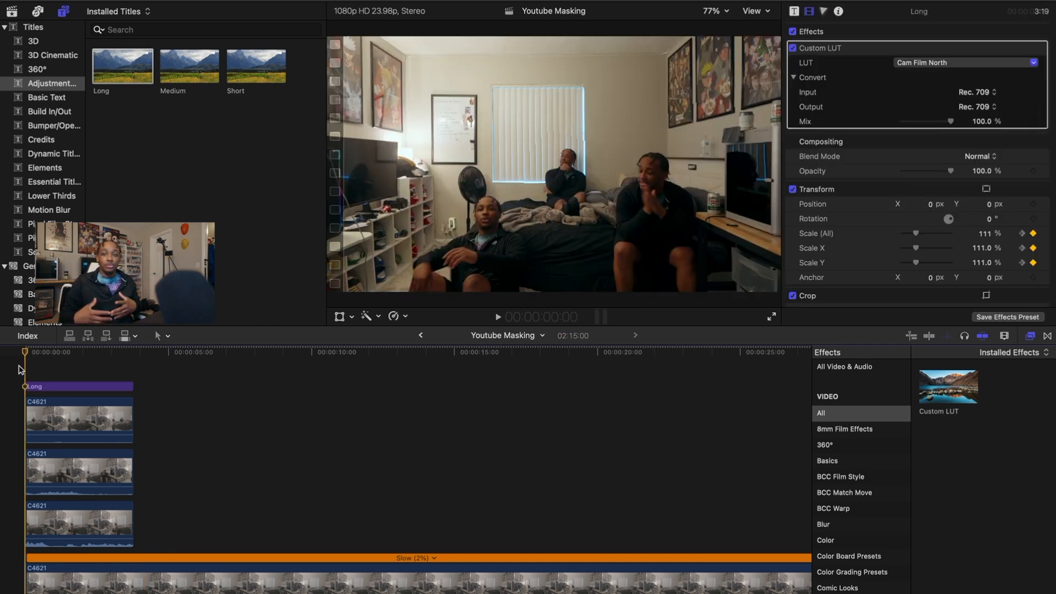
{"action": "key", "text": "space"}
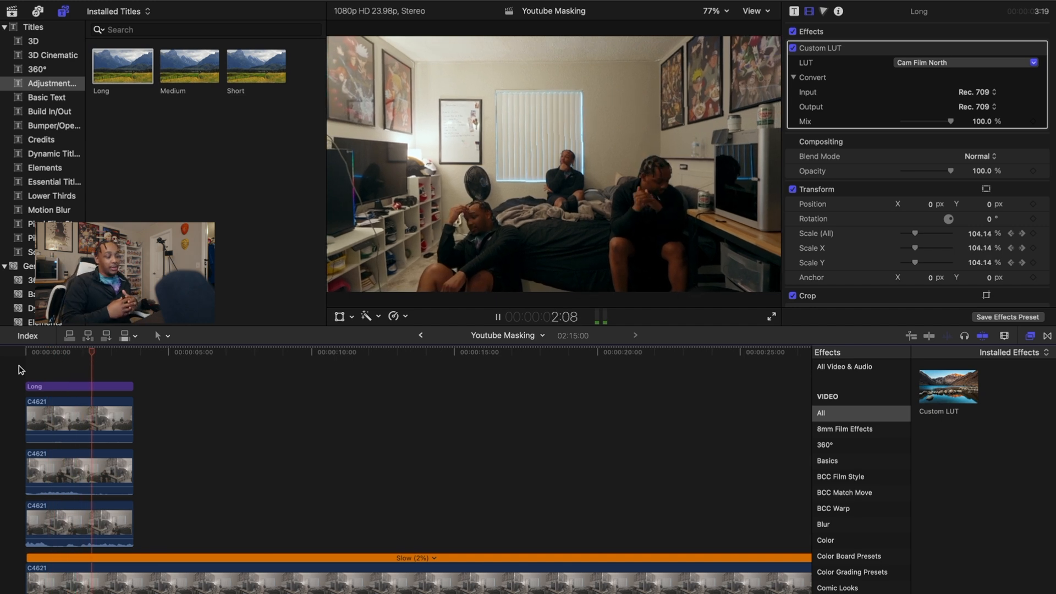
{"action": "key", "text": "space"}
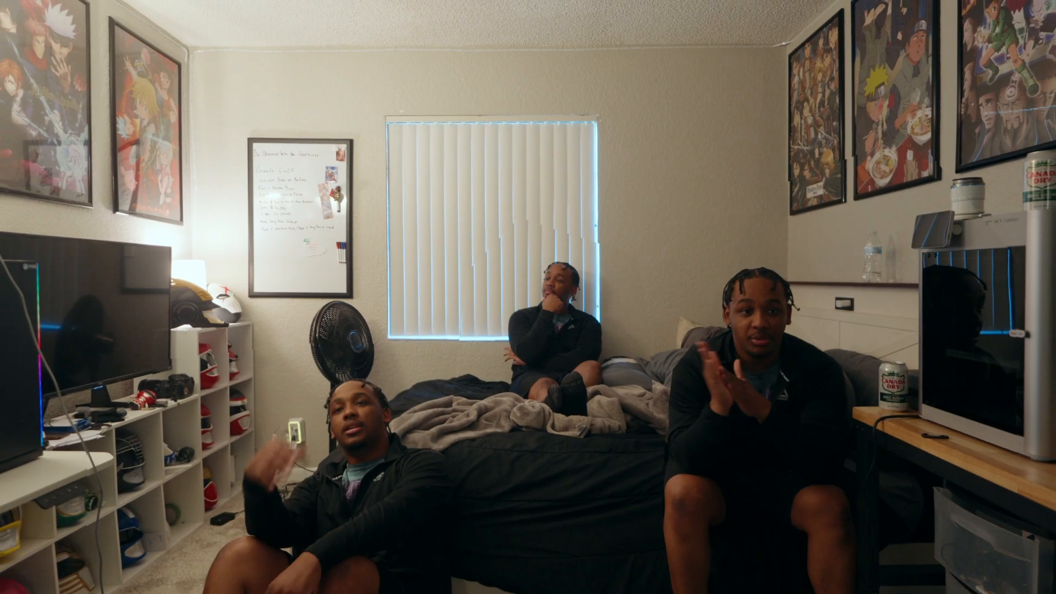